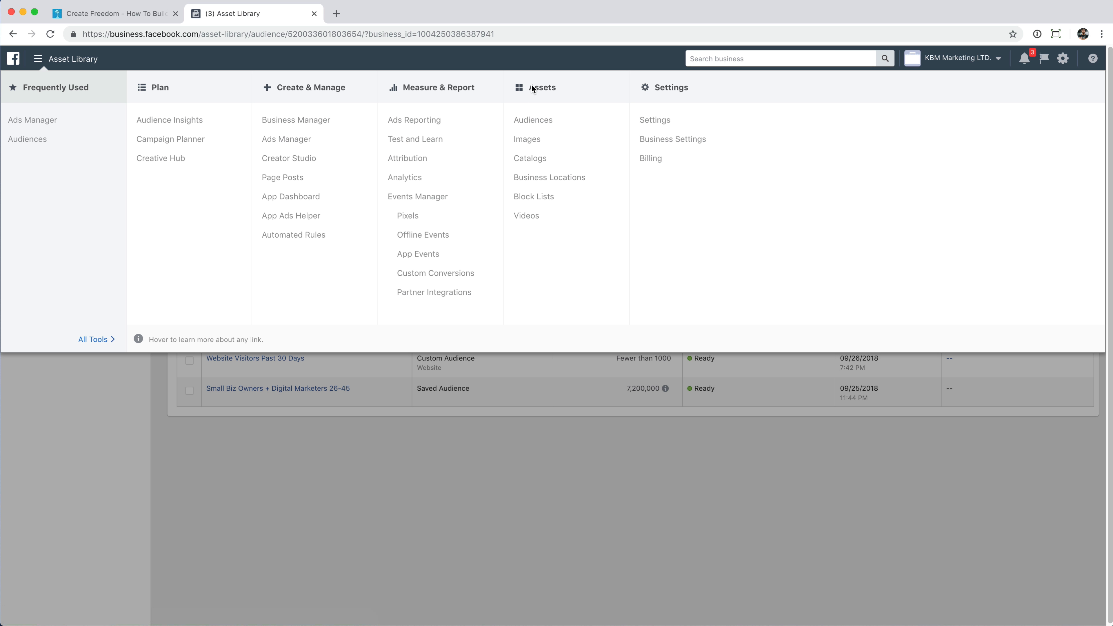
Examine the location, age and interest details of the Small Biz Owners + Digital Marketers 26-45 saved audience.
click(466, 477)
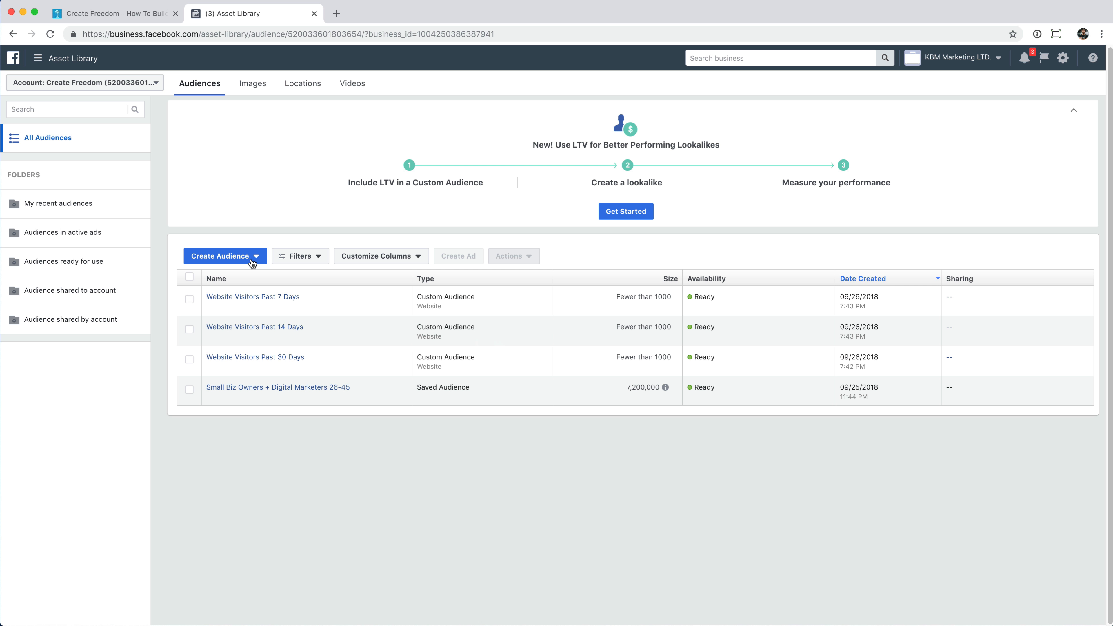
mouse_move(311, 385)
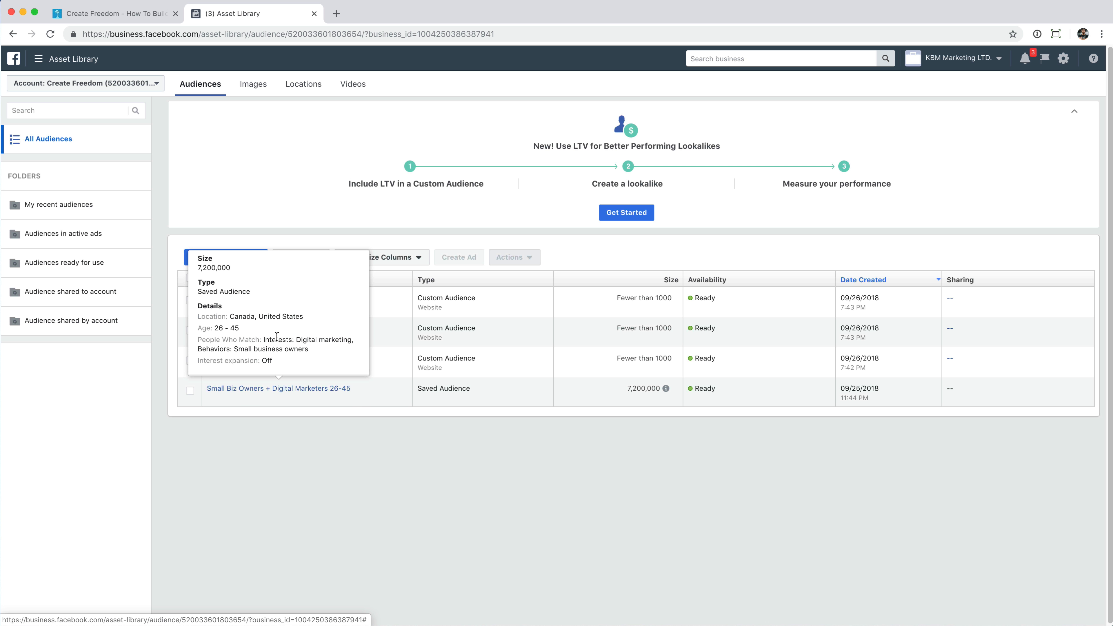
drag(296, 339, 313, 352)
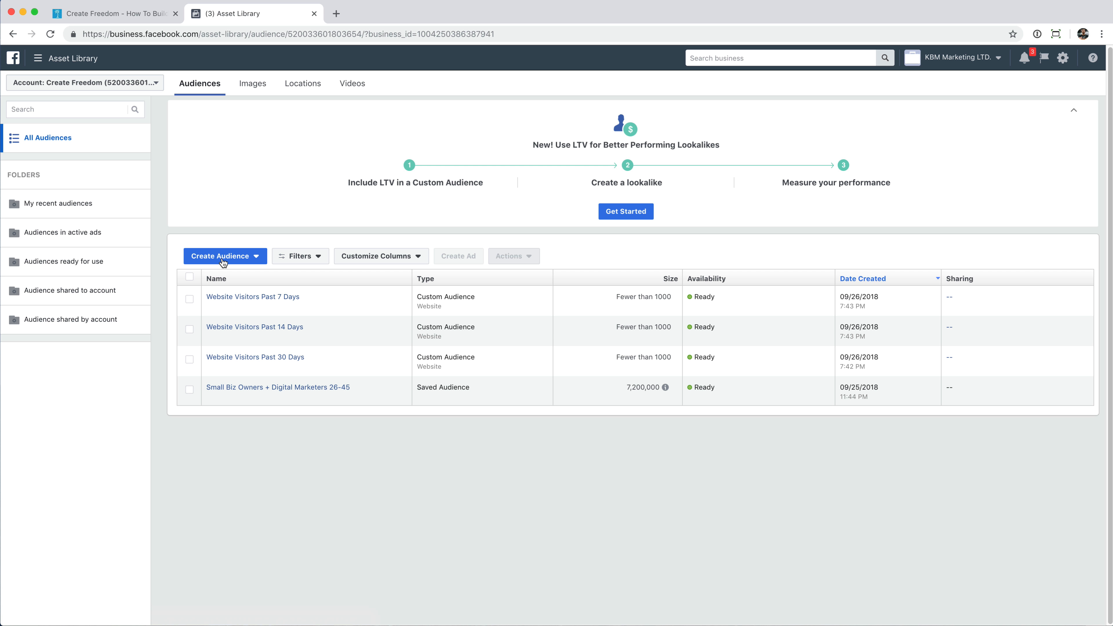
Start a new saved audience and target parents with preschoolers (03-05 years) in its detailed targeting.
click(224, 259)
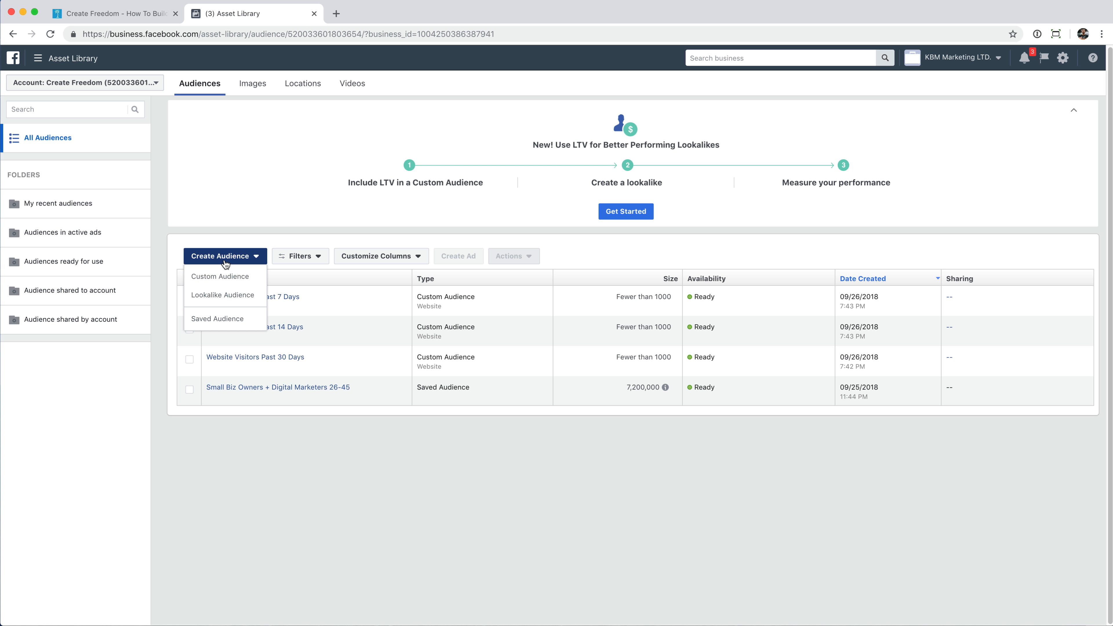
click(217, 320)
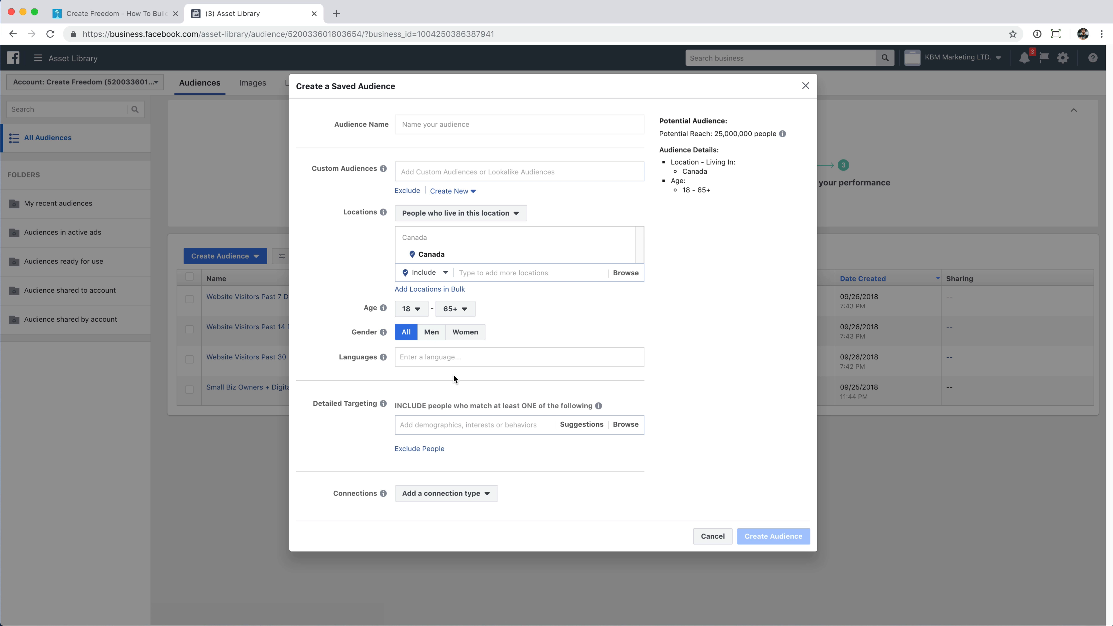
click(422, 426)
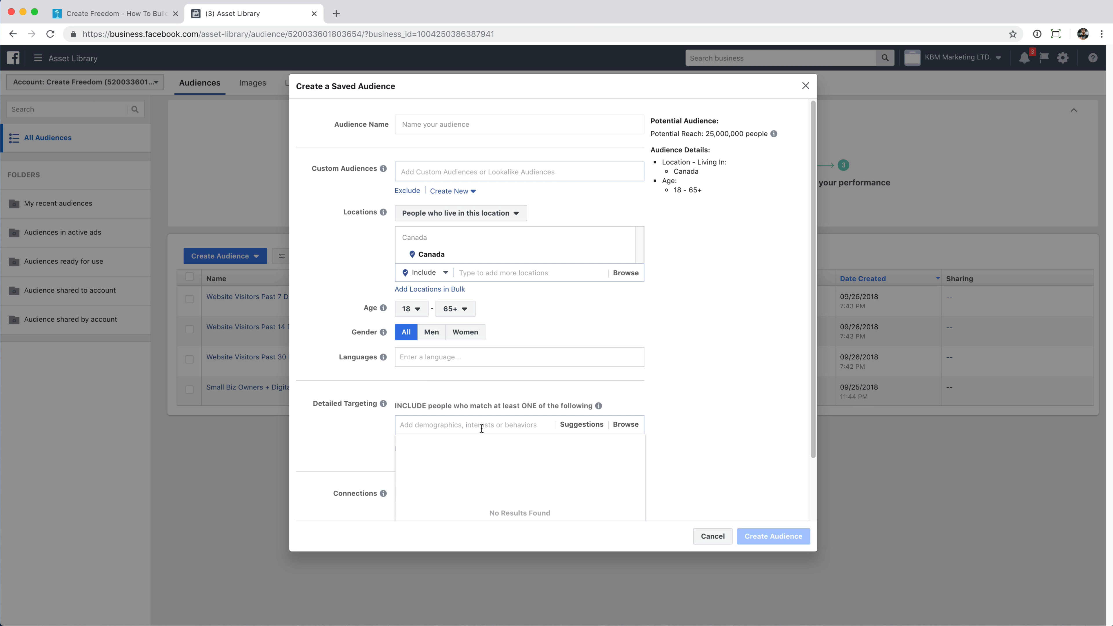
text(parents)
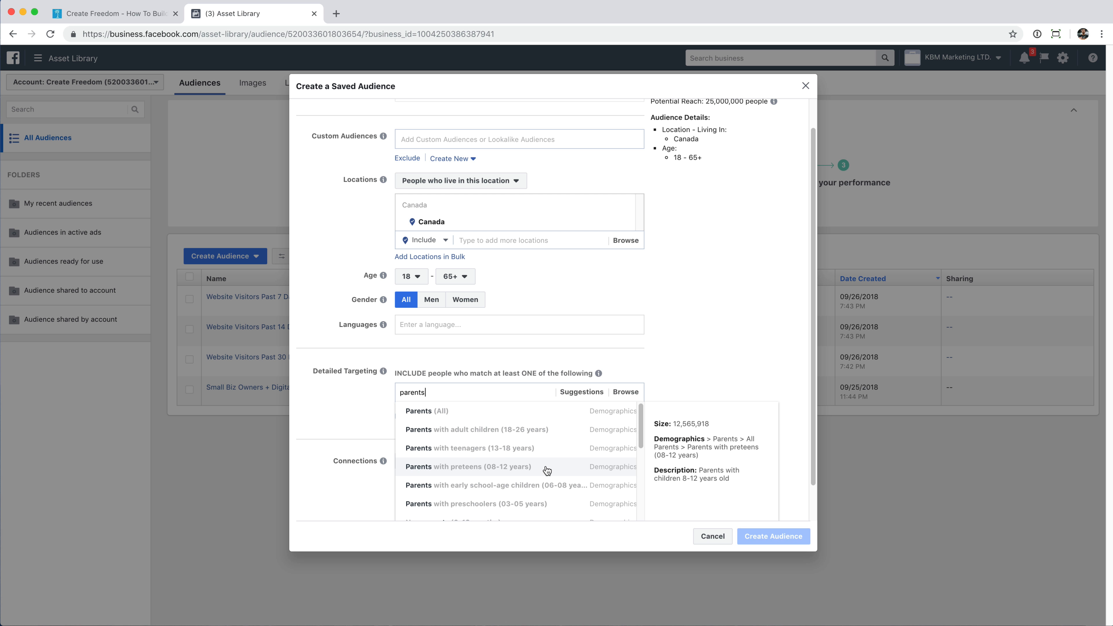
scroll(548, 471, down, 2)
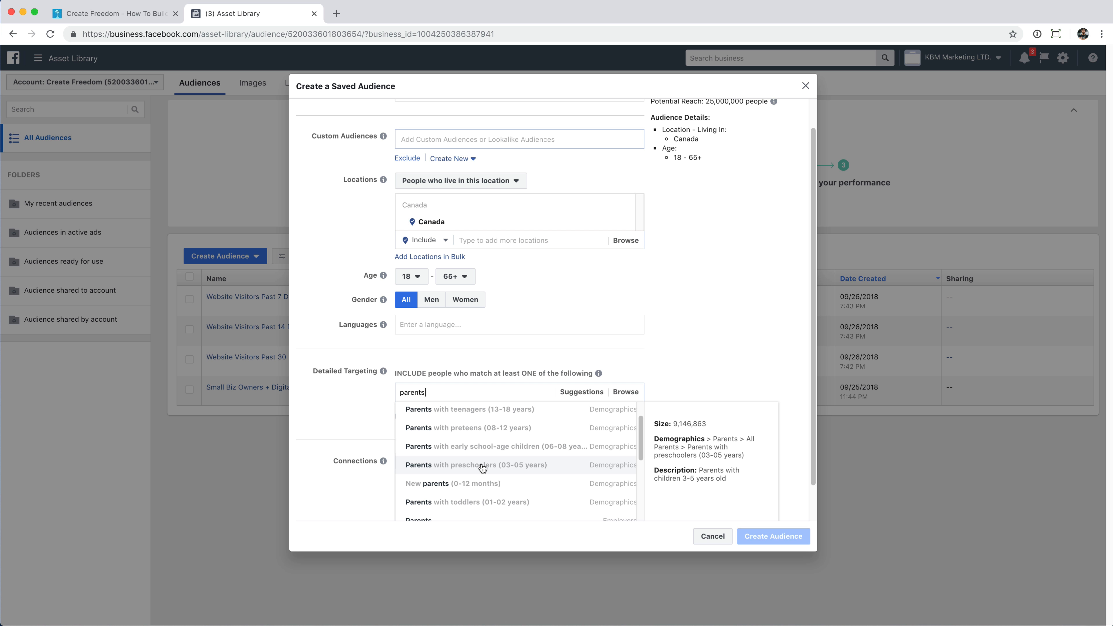
scroll(410, 441, up, 2)
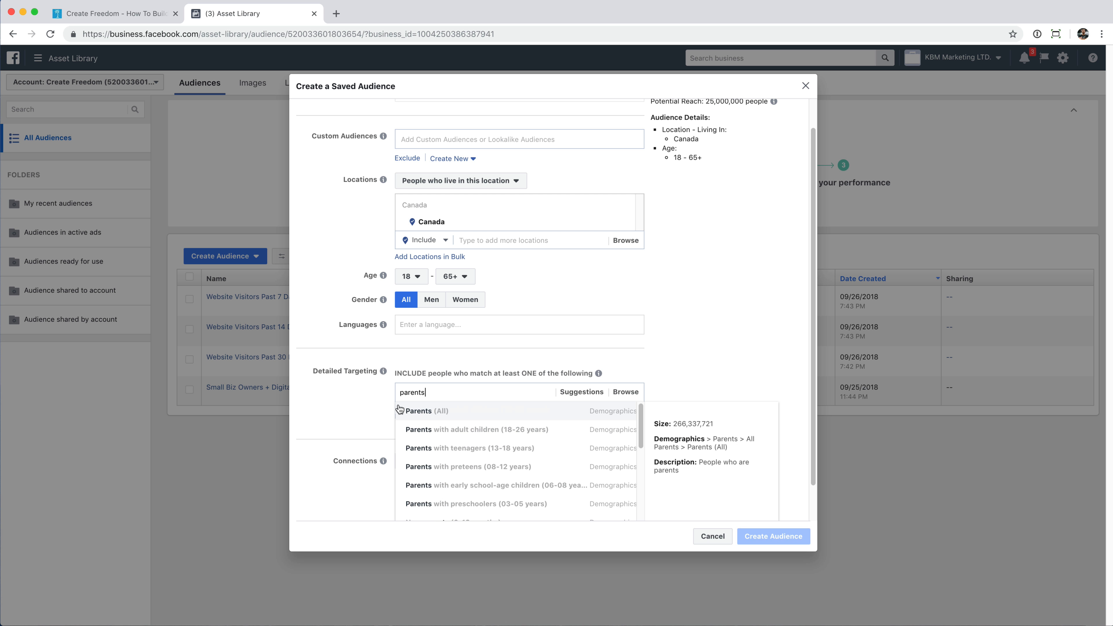
click(484, 504)
click(371, 429)
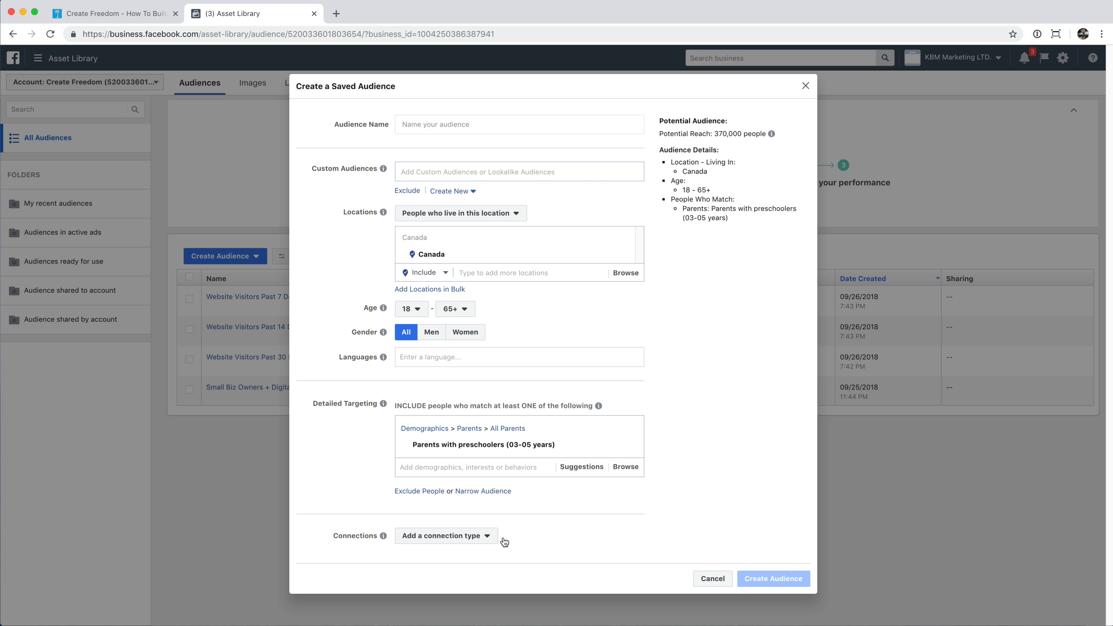
Name the saved audience "test" and cancel its creation.
click(439, 124)
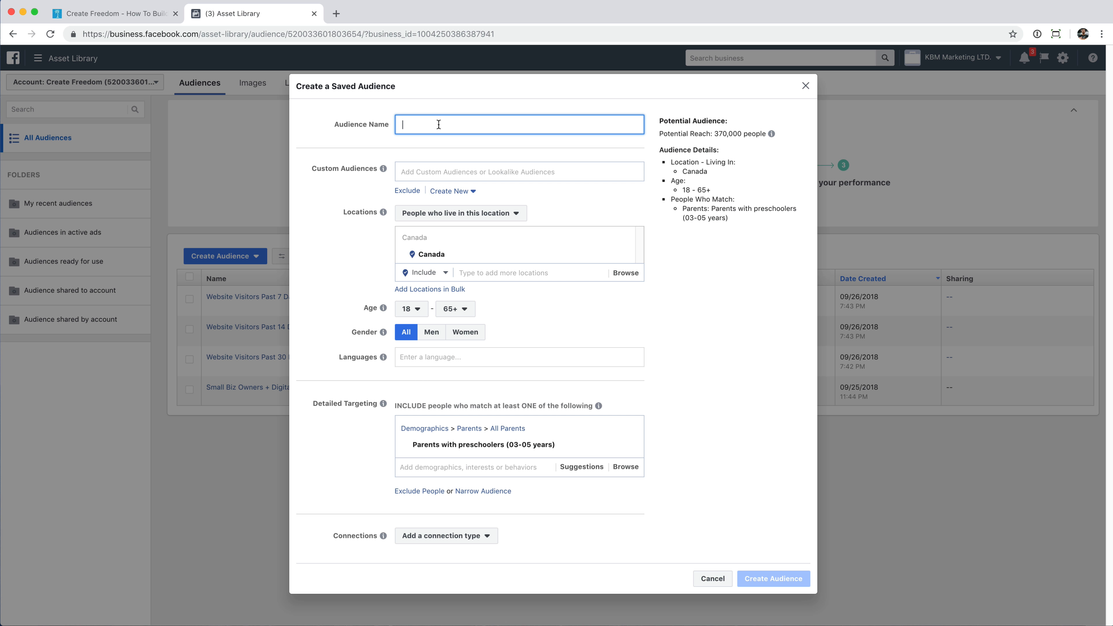
text(test)
click(704, 280)
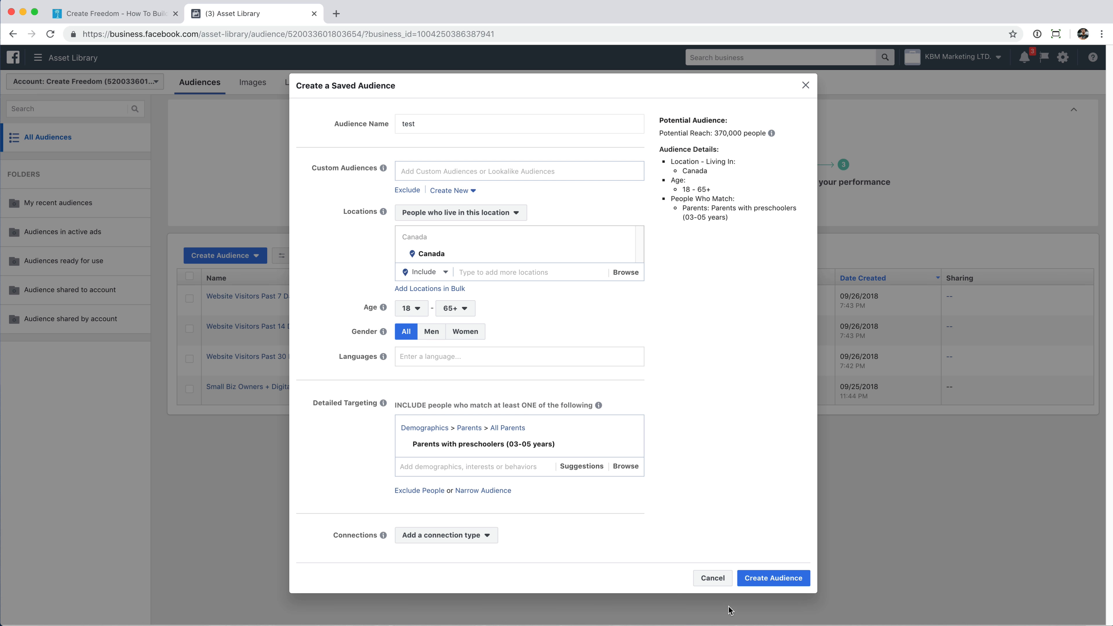
click(714, 580)
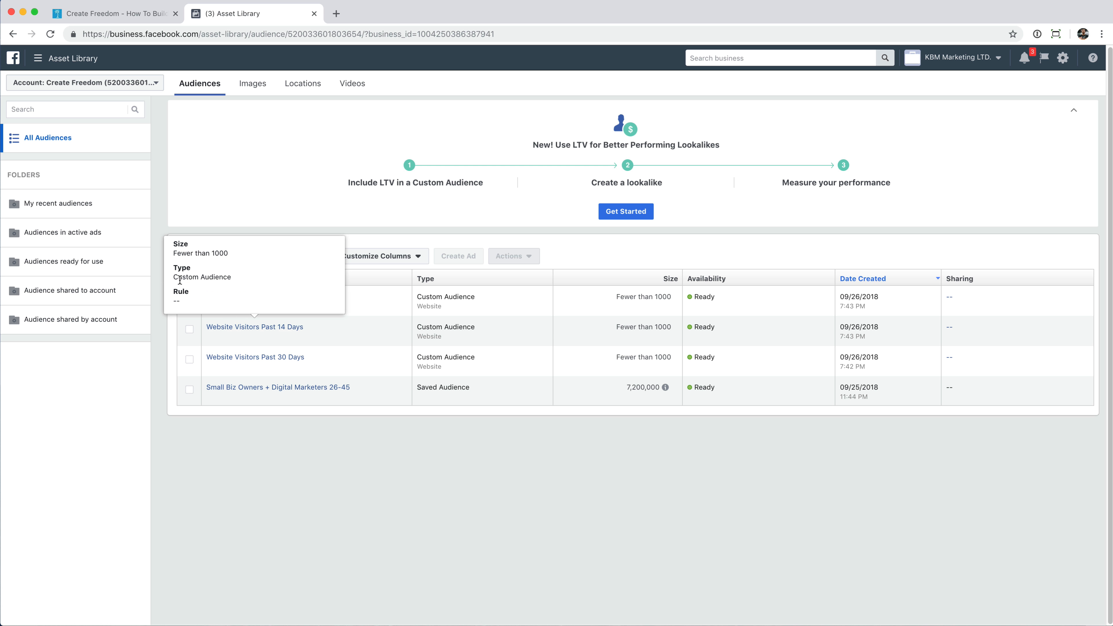
Start a new custom audience based on engagement with content on Facebook or Instagram.
click(223, 258)
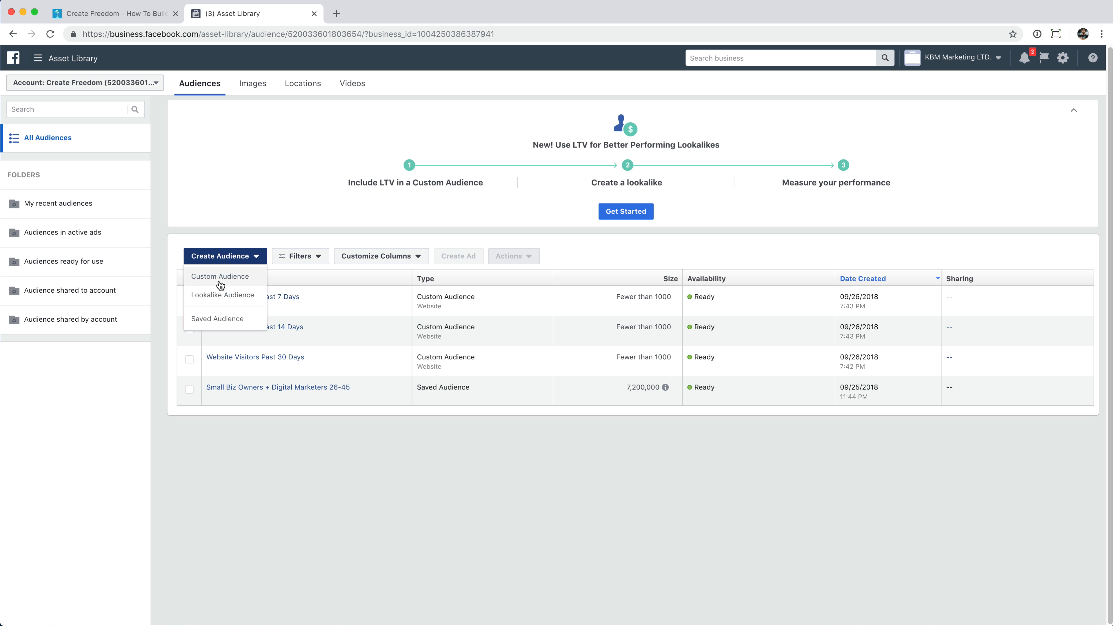
click(381, 529)
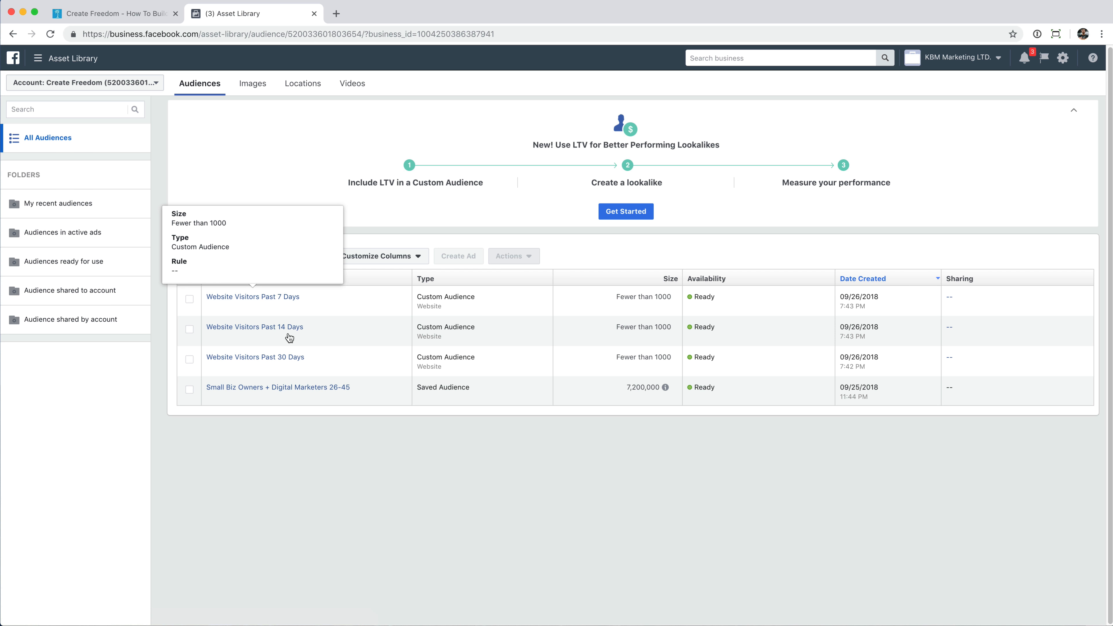
click(235, 257)
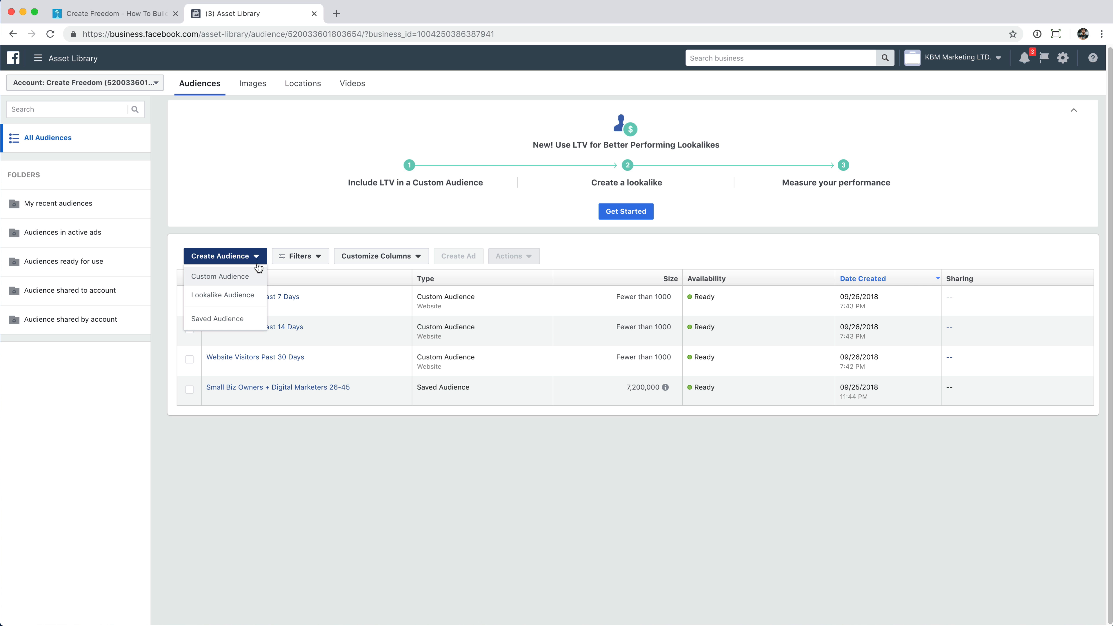
click(240, 276)
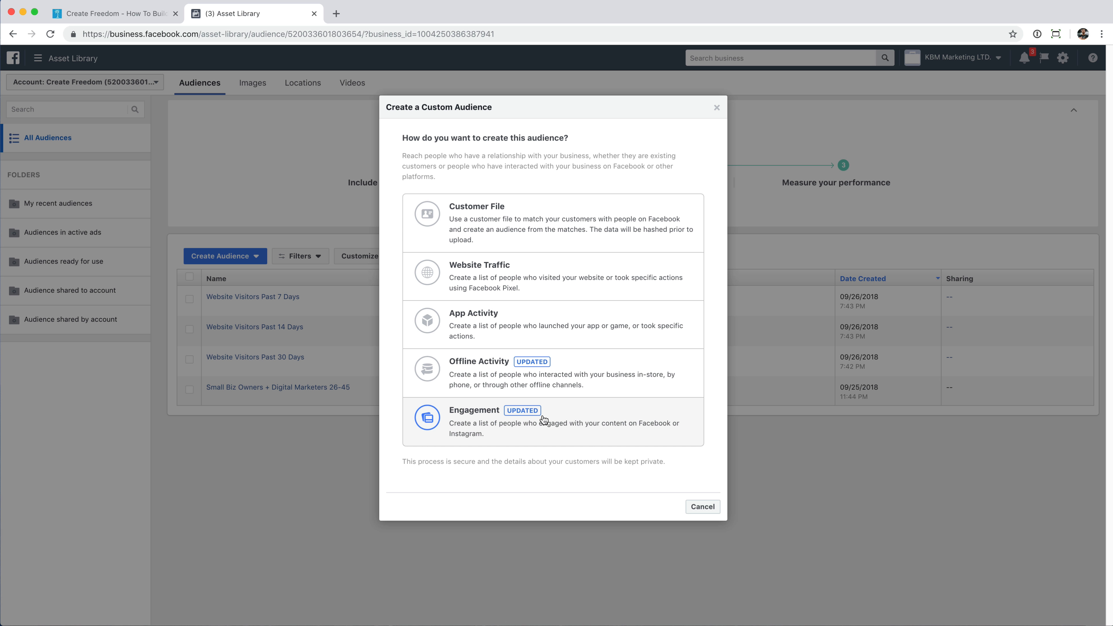
click(476, 422)
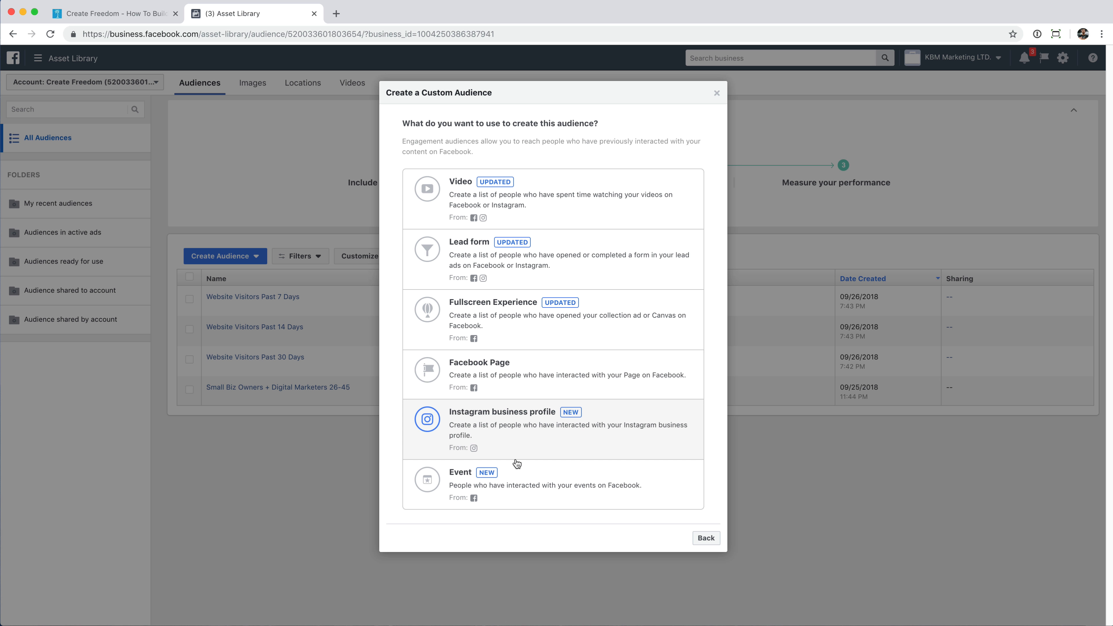
Set up an Instagram business profile audience covering the past 7 days, named "Engaged with Instagram Account Past 7 Days".
click(486, 434)
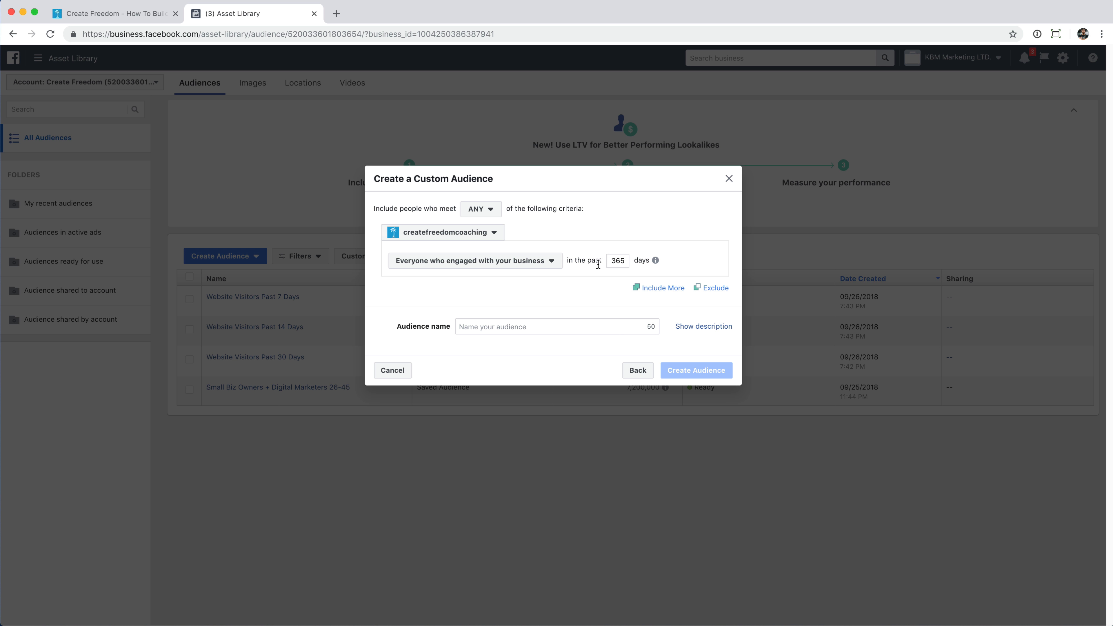
mouse_move(656, 261)
text(7)
click(508, 326)
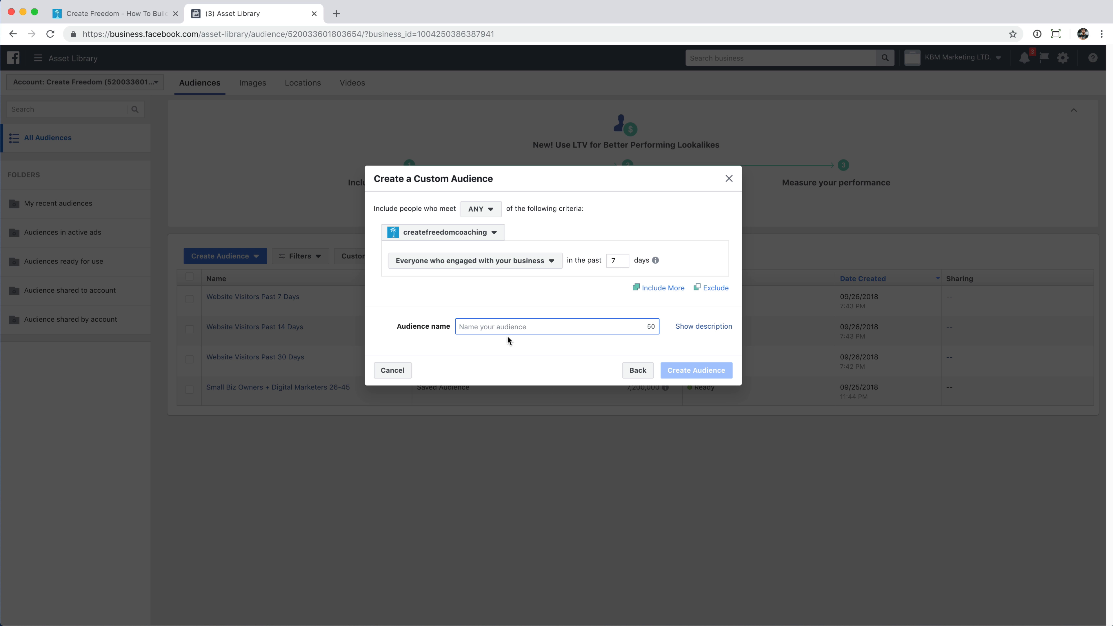
text(Eng)
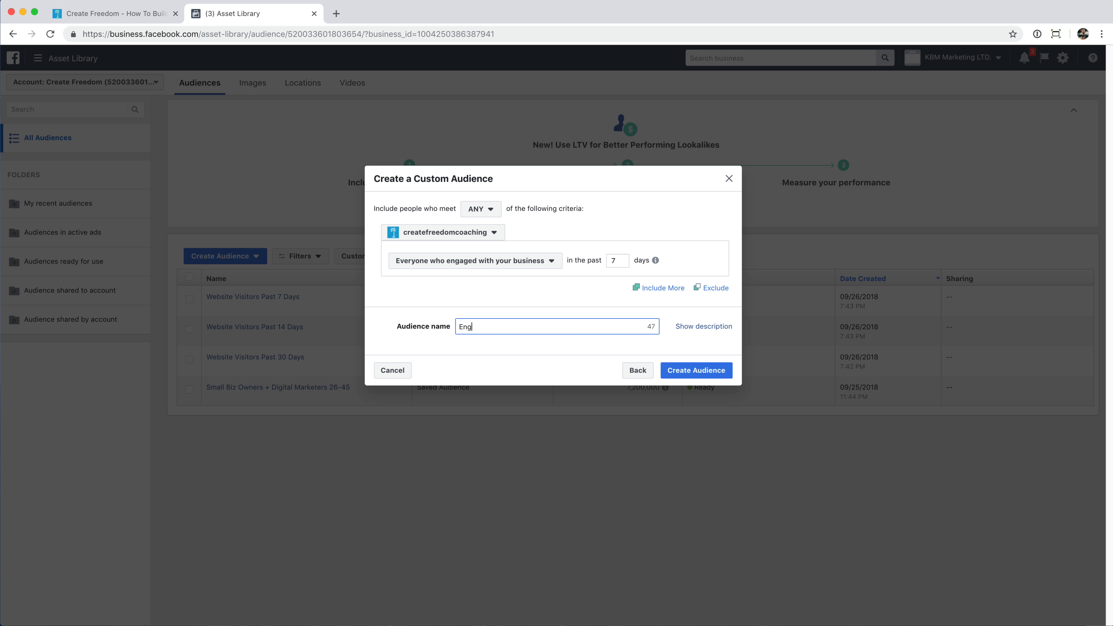
text(aged with Instagram Account Past 7 Days)
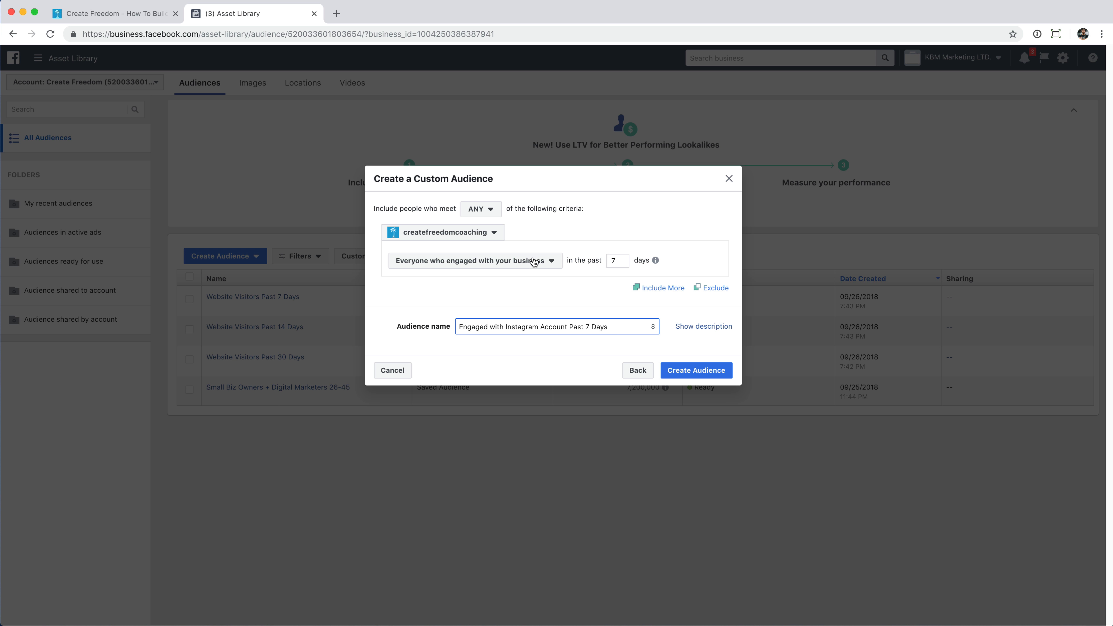
Review the available Instagram engagement criteria and return to the choice of engagement source without creating the audience.
click(529, 265)
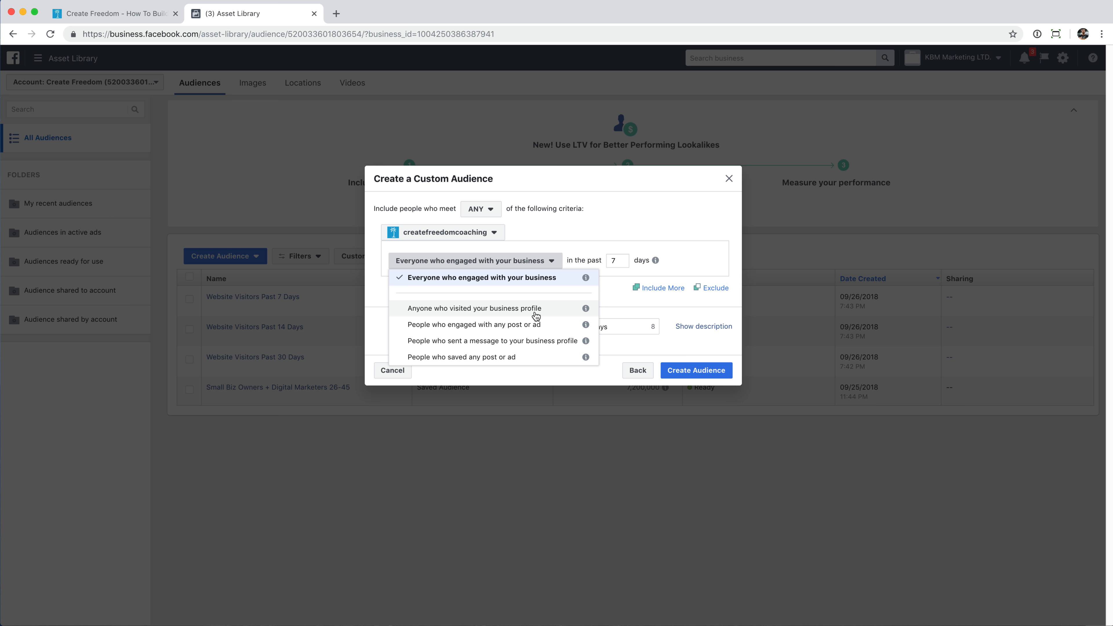
click(614, 295)
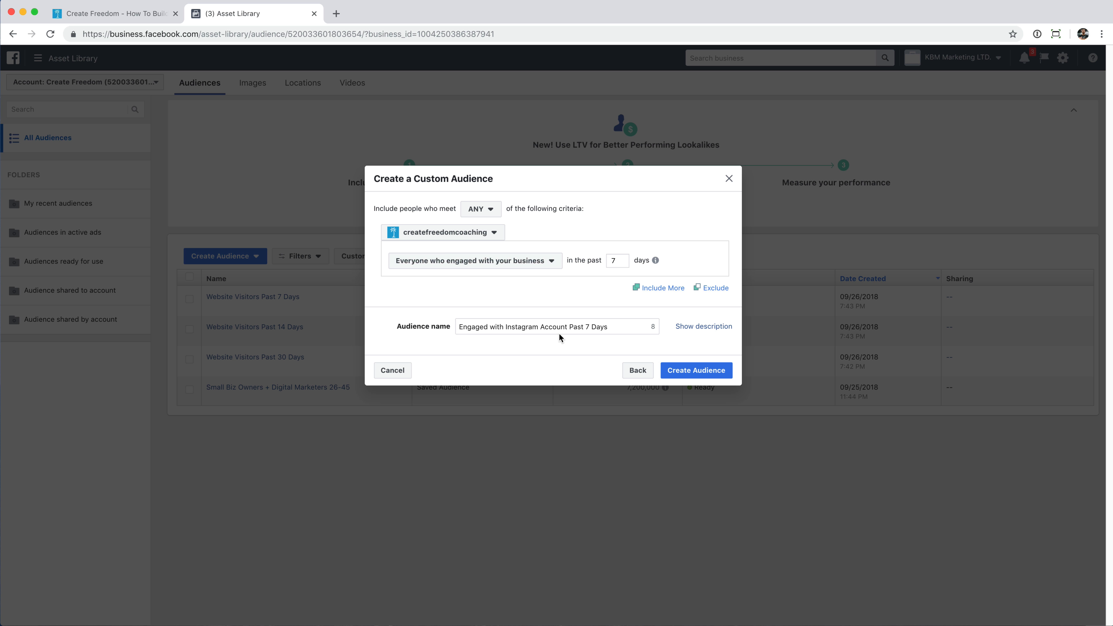
click(638, 371)
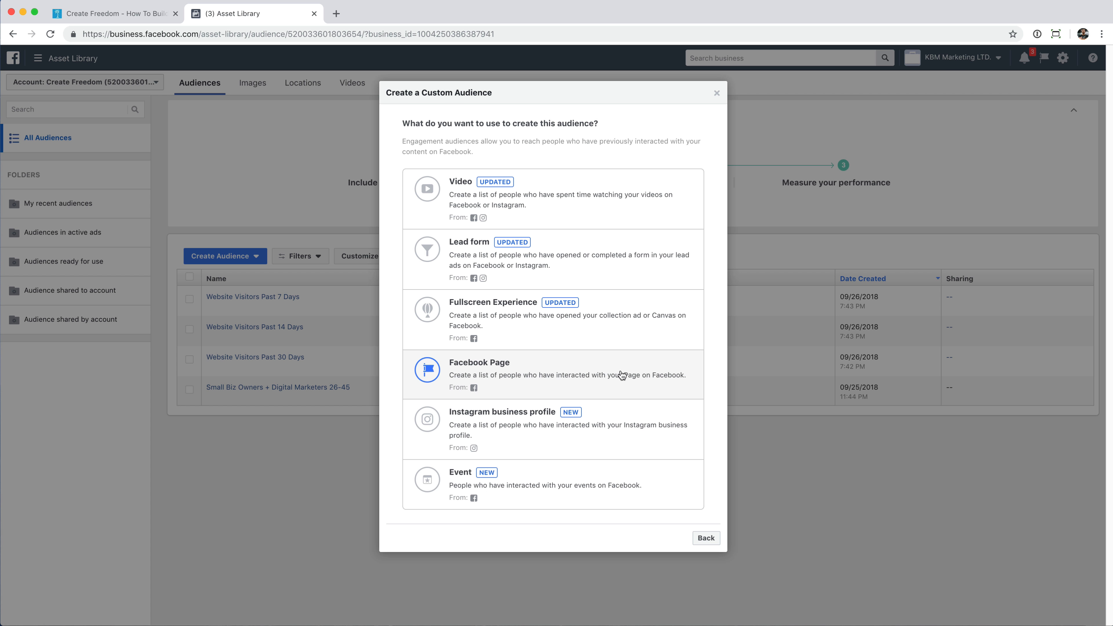
Set up a Facebook Page audience of people who sent a message to the Page in the past 30 days.
click(491, 380)
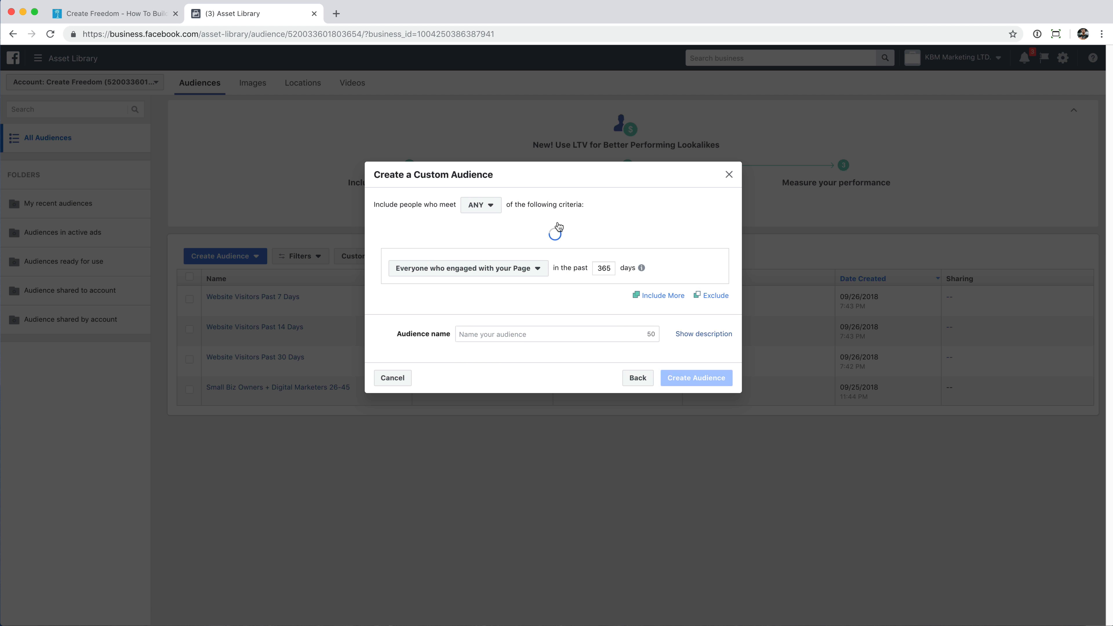
click(508, 261)
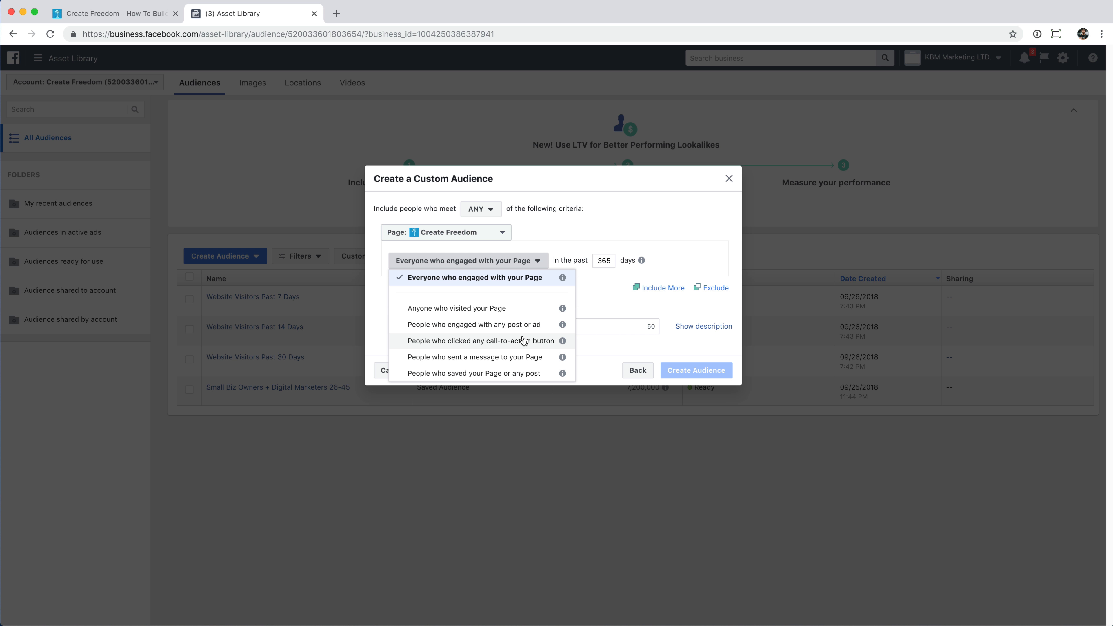
click(510, 361)
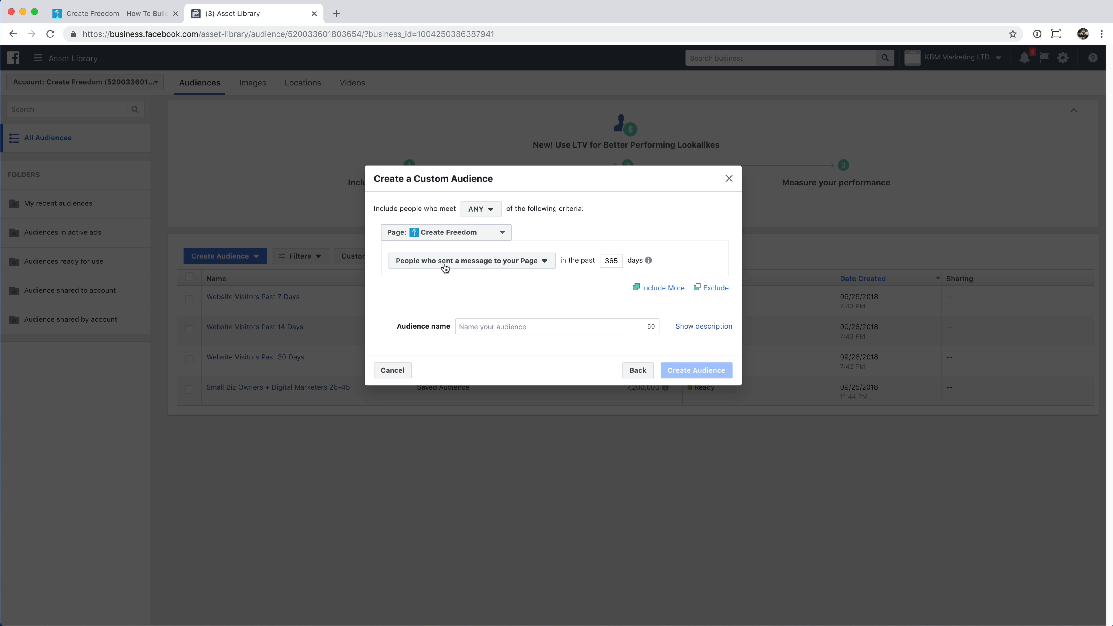
double_click(615, 259)
text(30)
Name the Page audience "Sent FB Msg Past 30 Days" and return to the choice of engagement source without creating it.
click(526, 323)
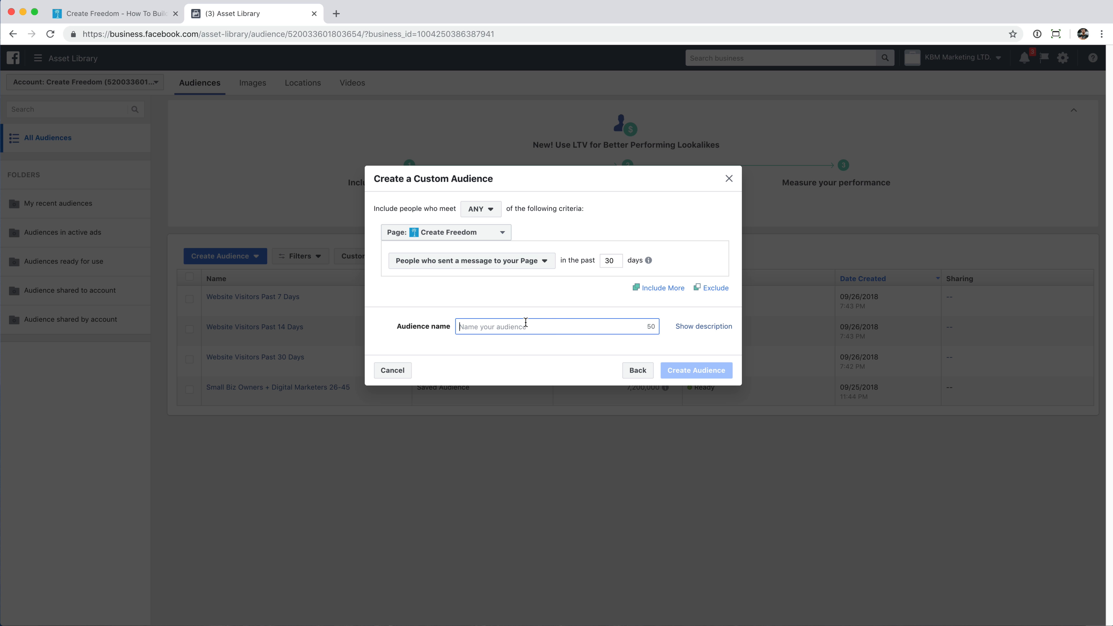
text(Sent F)
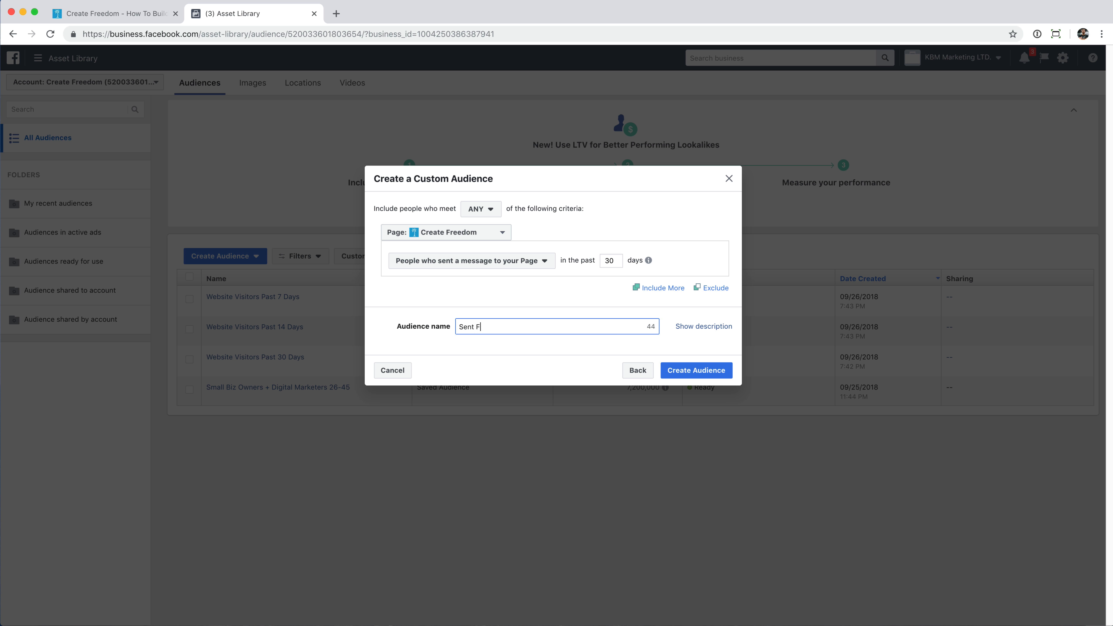
text(B Msg Past 30 Days)
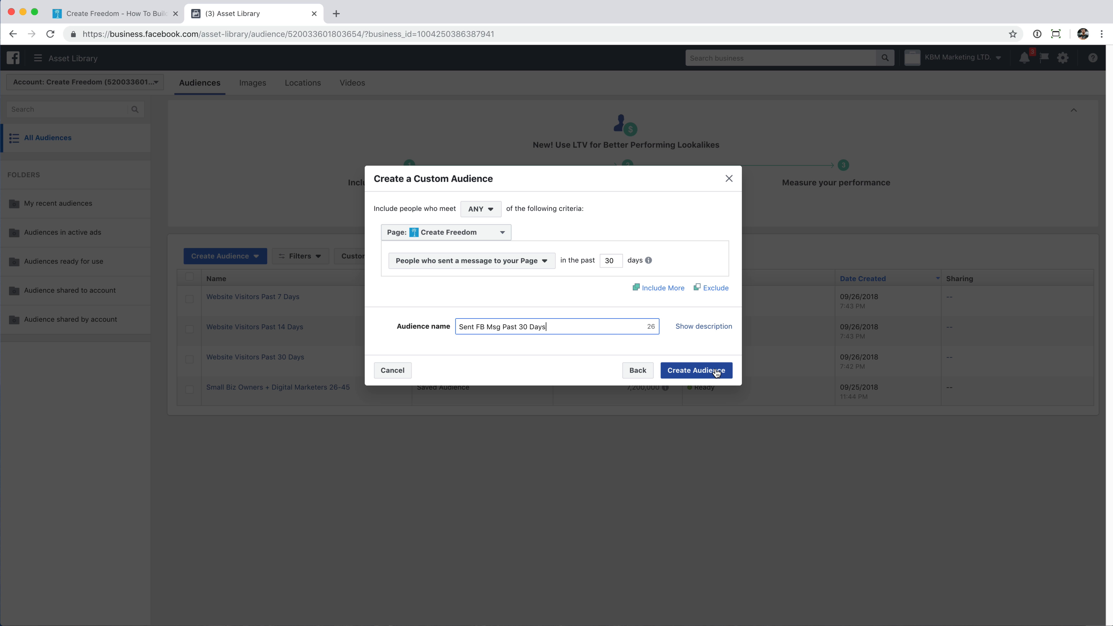
click(640, 373)
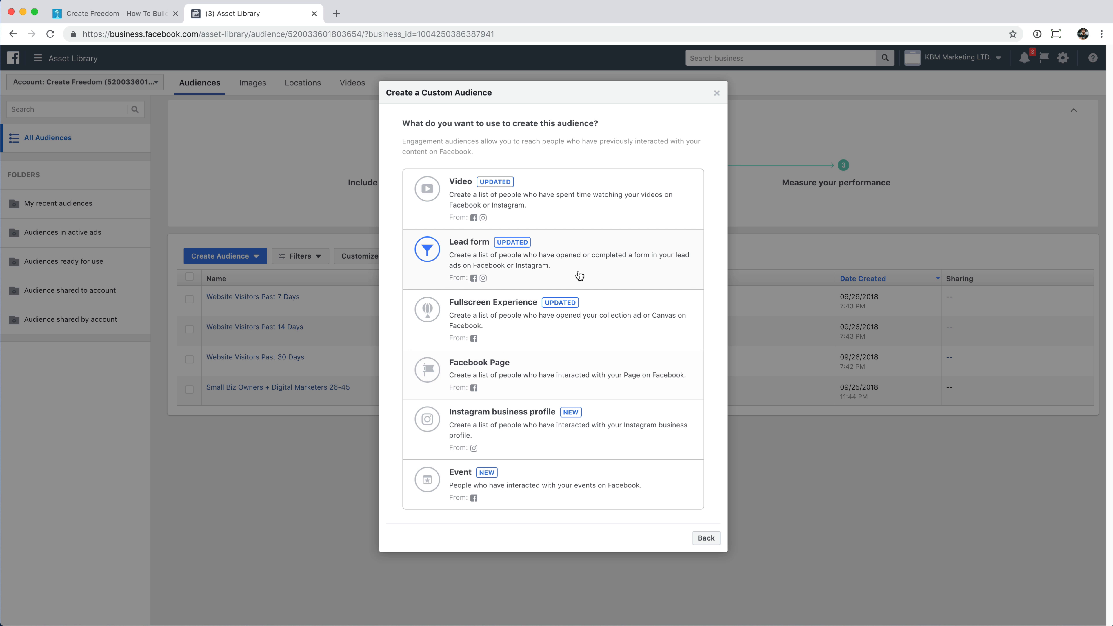
Use Video as the engagement source, and add and remove the criterion for people who have watched 95% of your video.
click(560, 195)
click(551, 220)
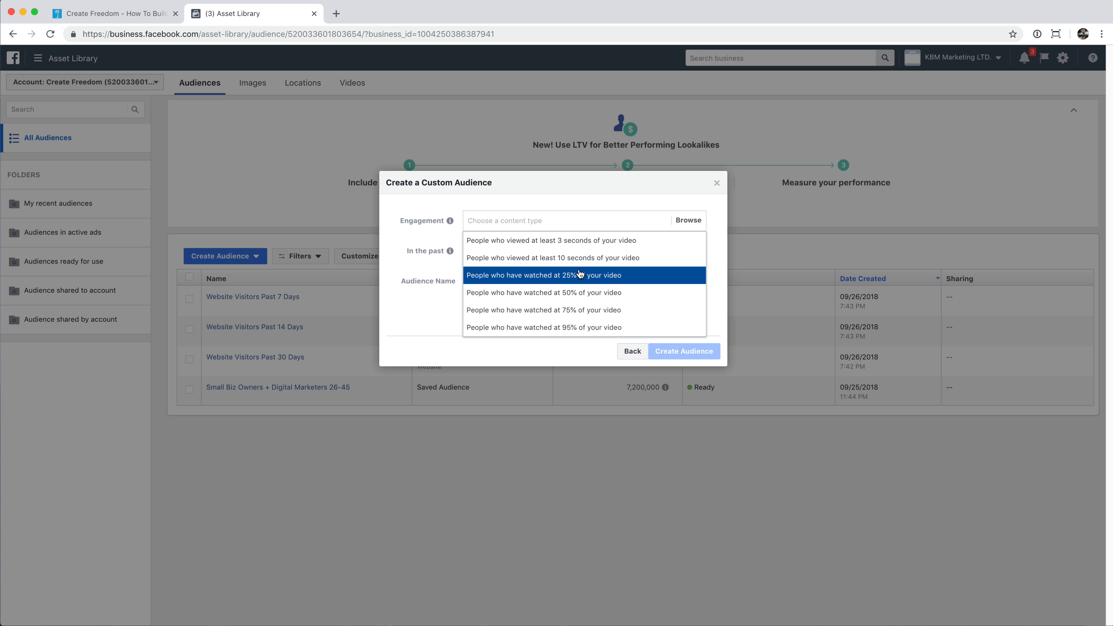
click(594, 328)
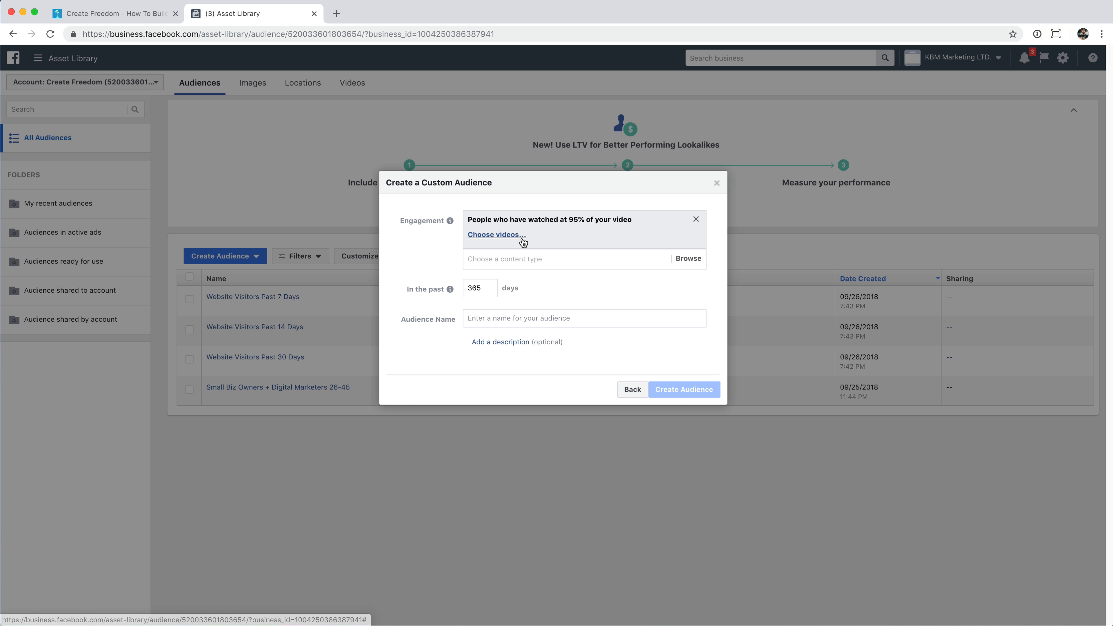
click(696, 220)
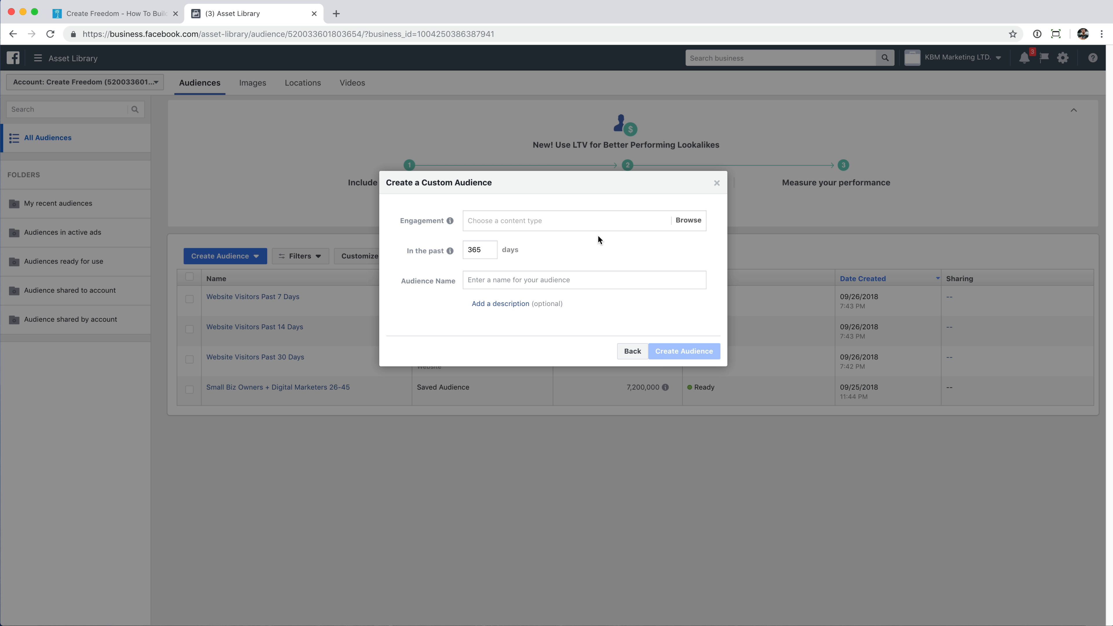
Target people who have watched 50% of your video, selecting the Create Freedom Page's "How To Post Larger Instagram ..." video.
click(565, 222)
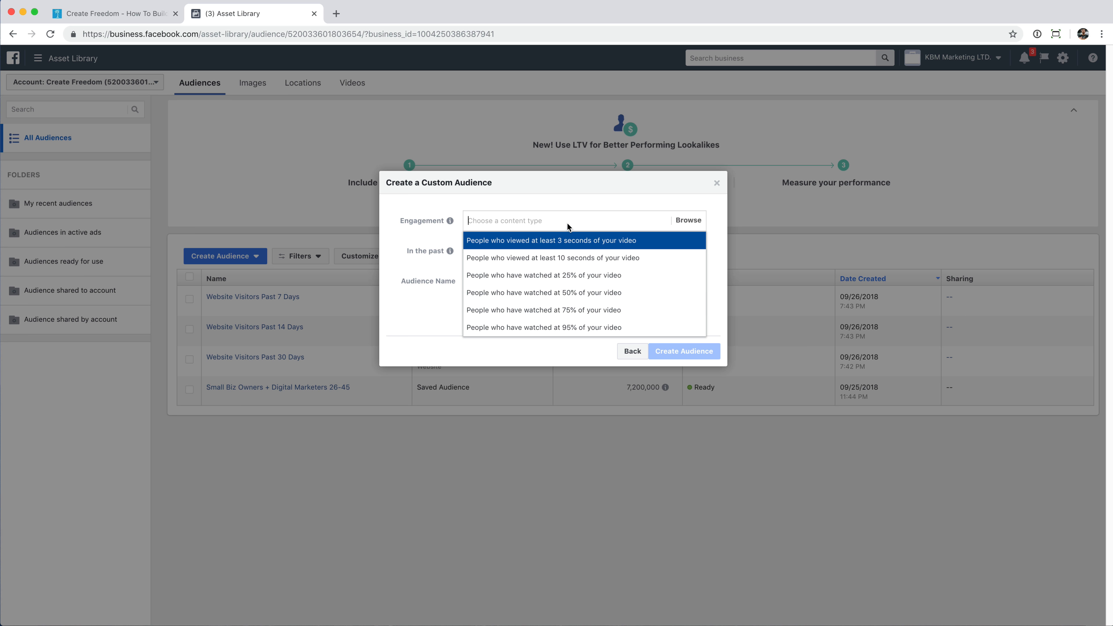
click(594, 300)
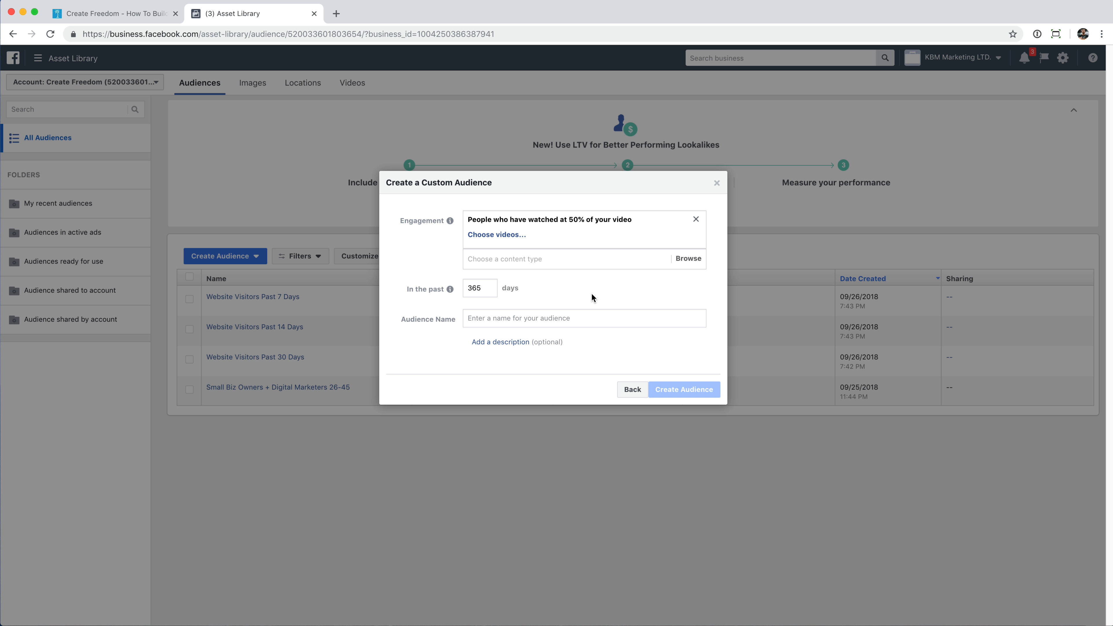
click(490, 235)
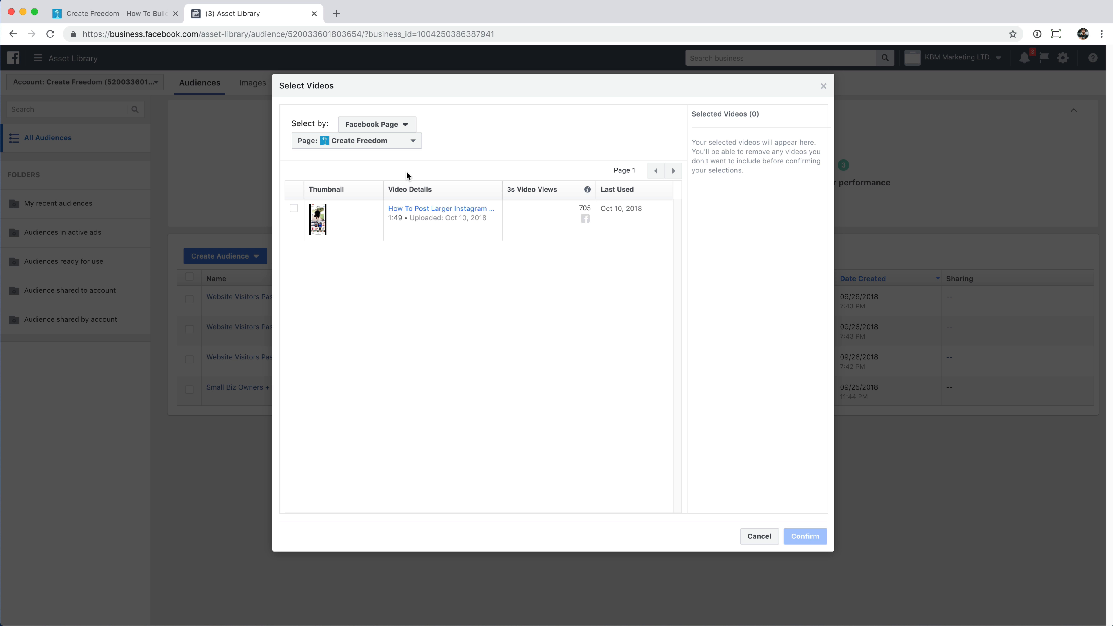
click(294, 212)
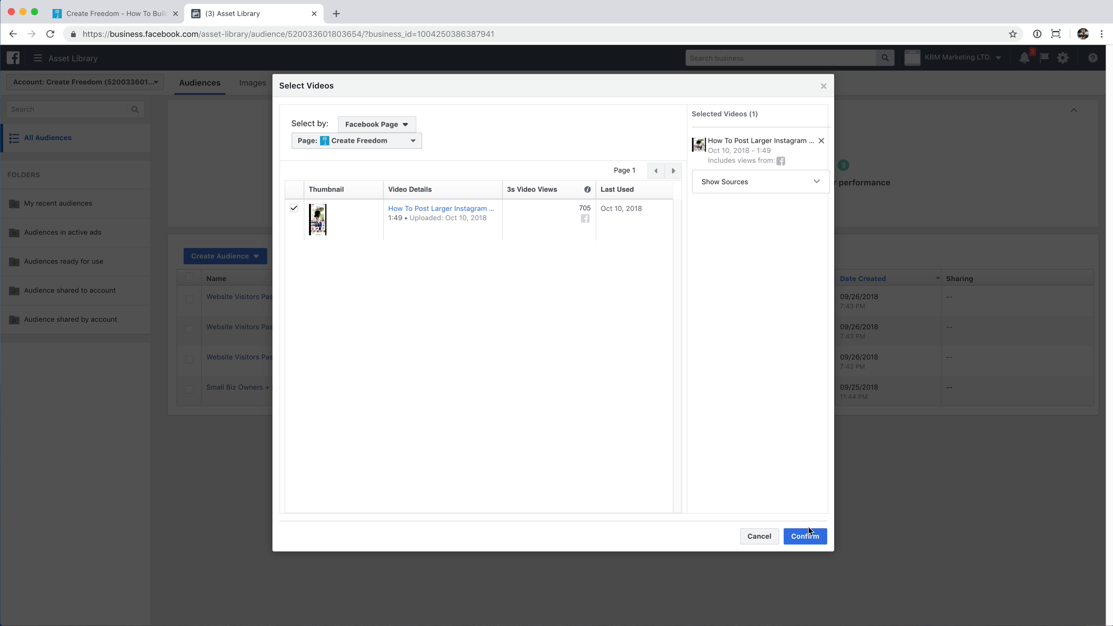
click(810, 536)
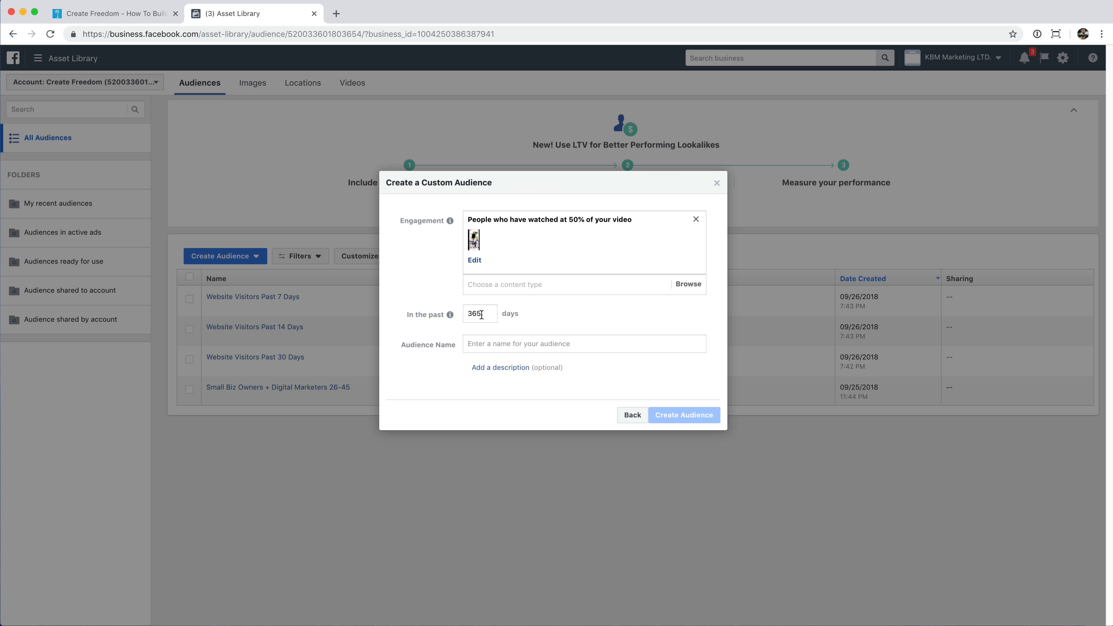
Set the video audience's period to the past 14 days and return to the choice of custom audience type without creating it.
drag(481, 314, 458, 314)
text(7)
key(BackSpace)
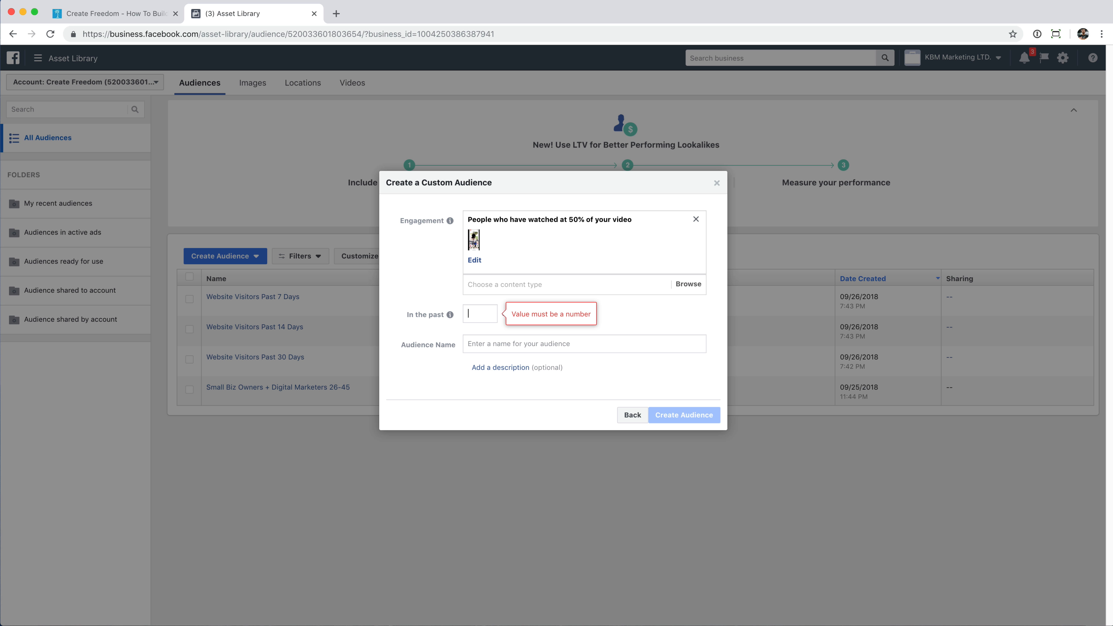
text(14)
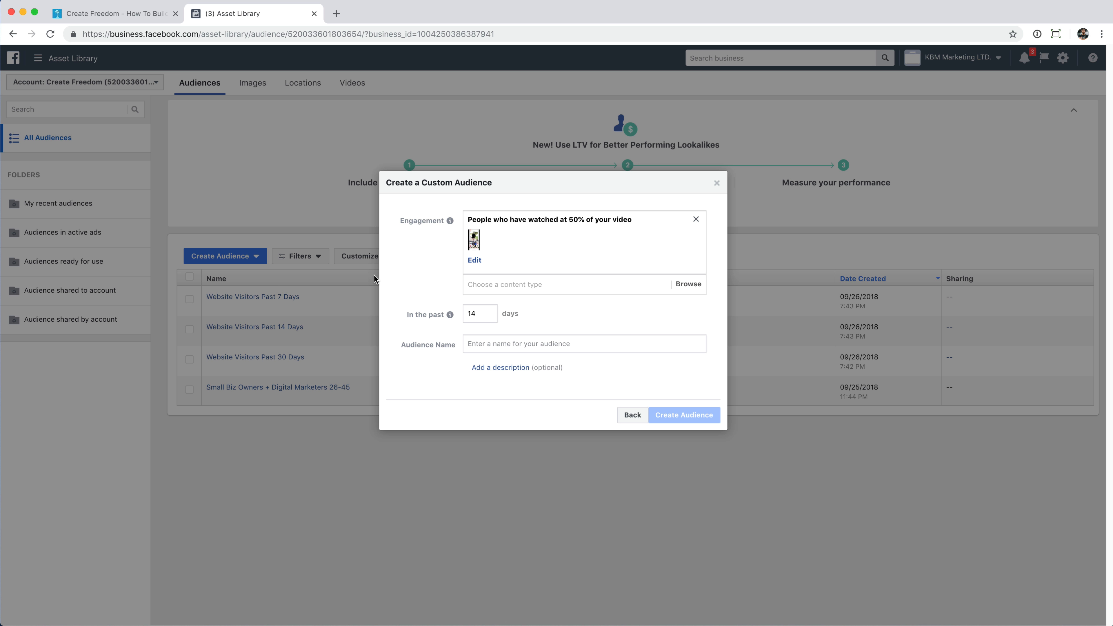
mouse_move(449, 315)
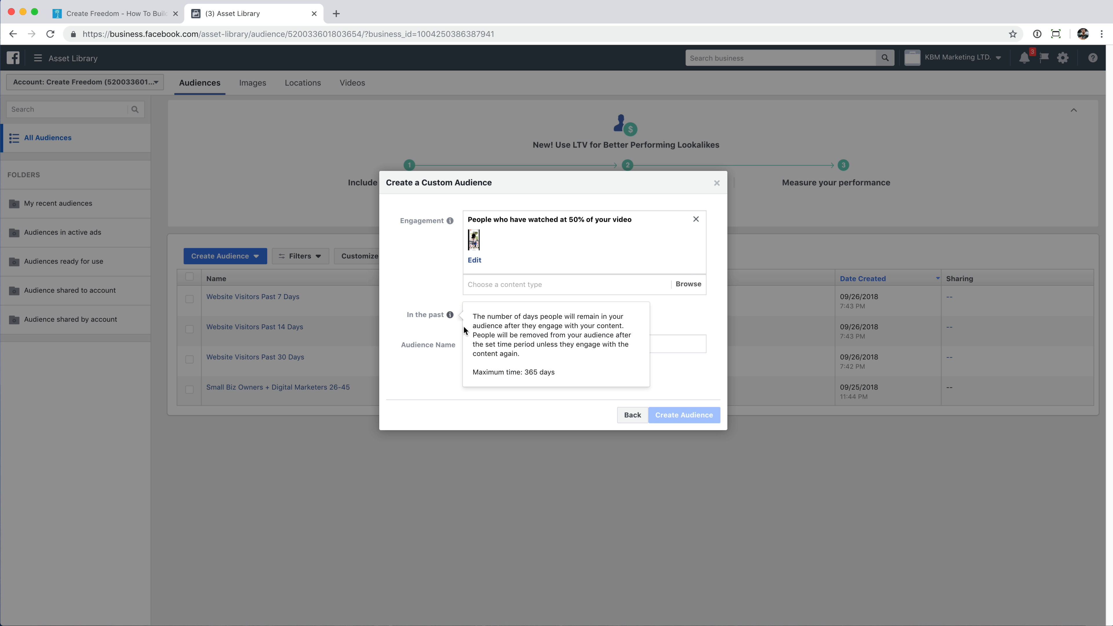
click(633, 416)
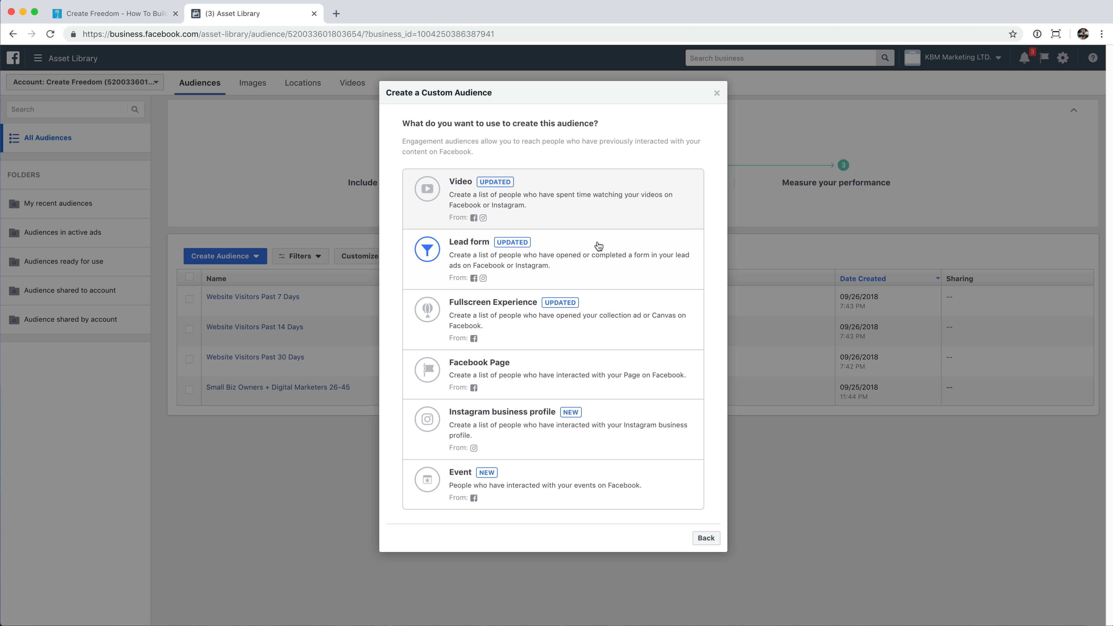
click(706, 538)
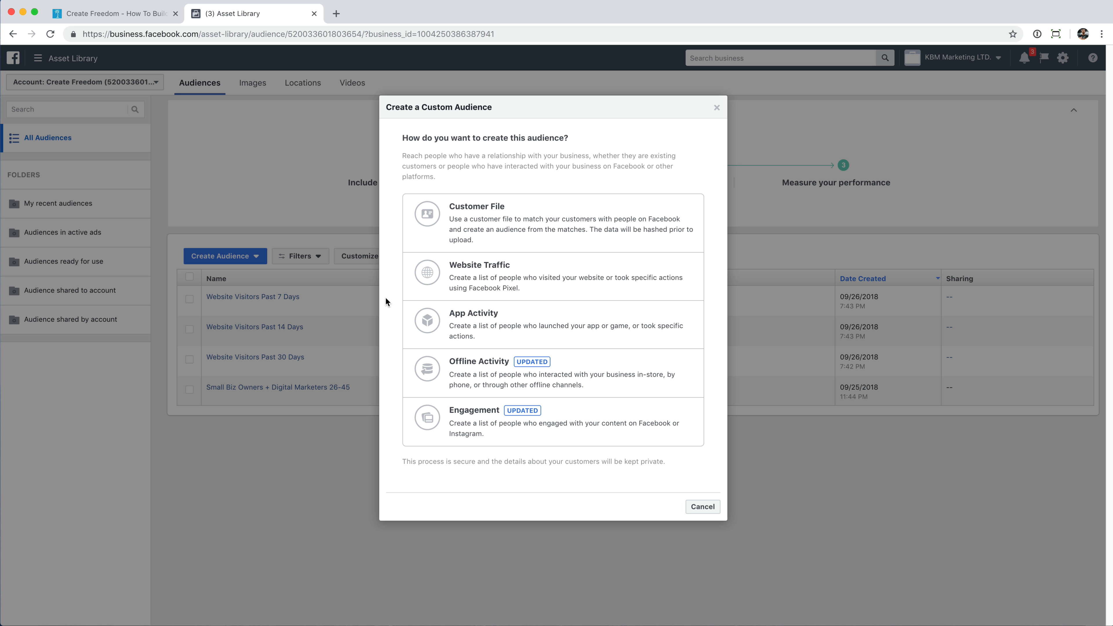
Start a Website Traffic audience of all website visitors and set its period to the past 1 day.
click(462, 283)
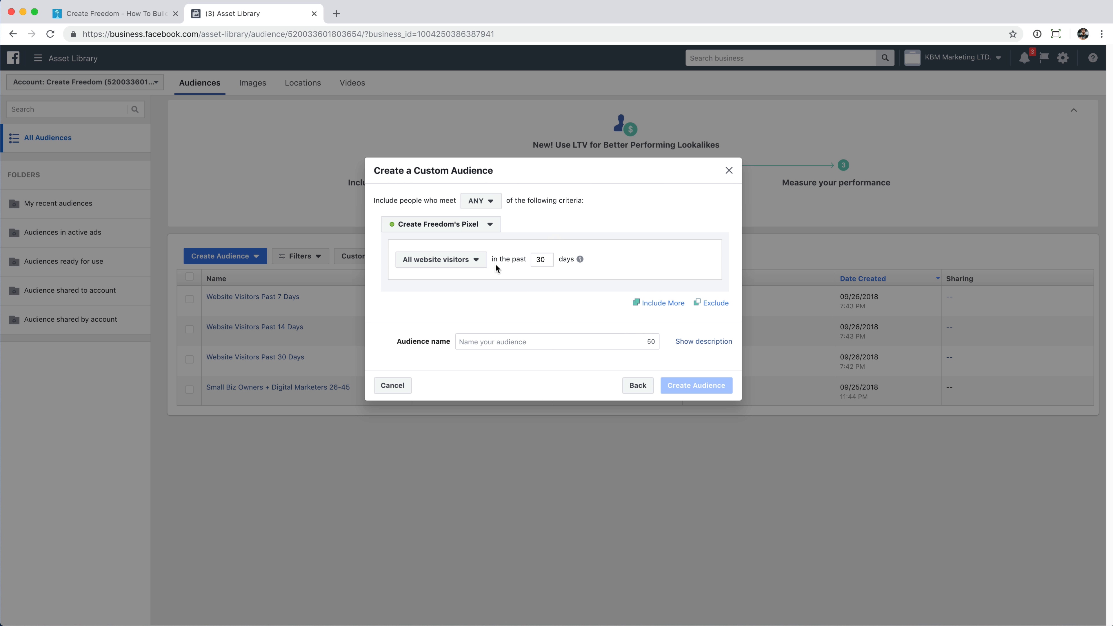
click(546, 261)
click(480, 265)
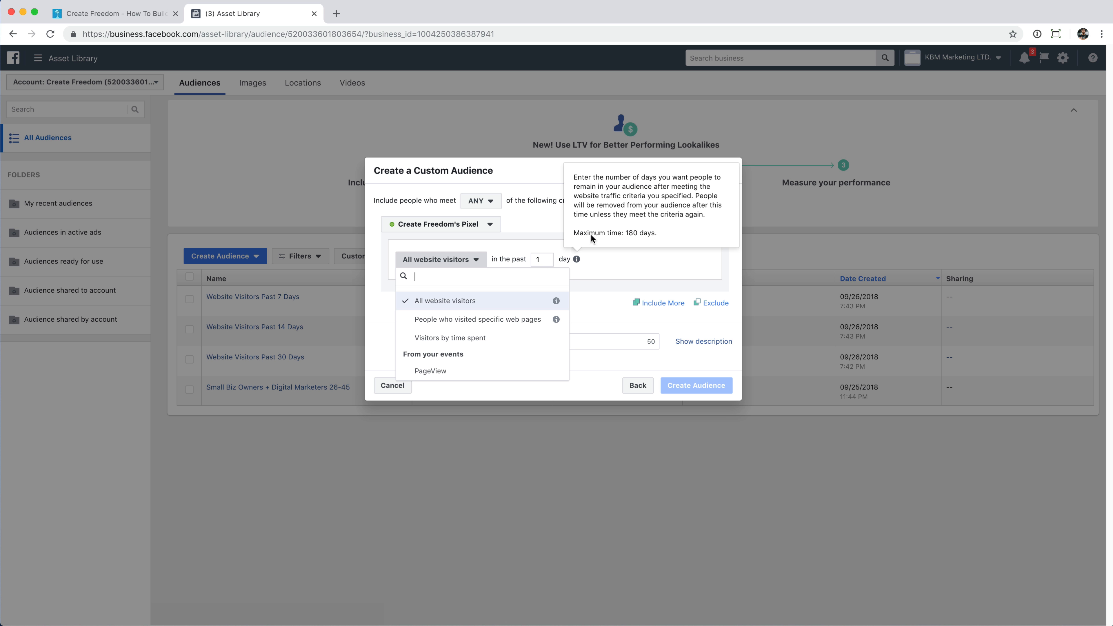
click(544, 227)
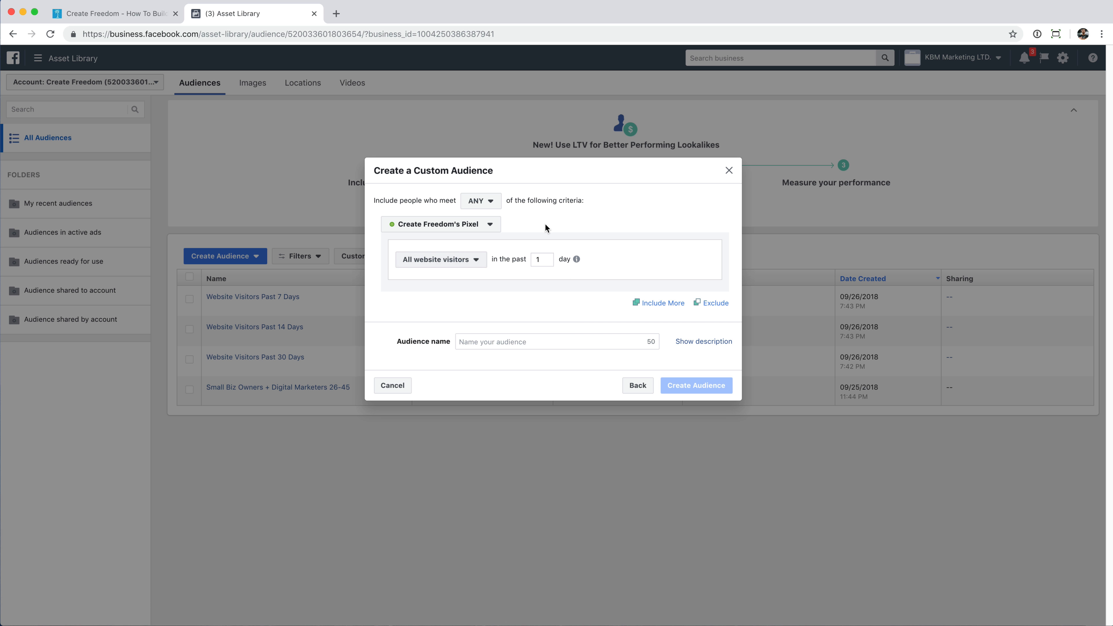
Target people who visited specific web pages, using a URL that contains "mygym.com/group-training".
click(466, 262)
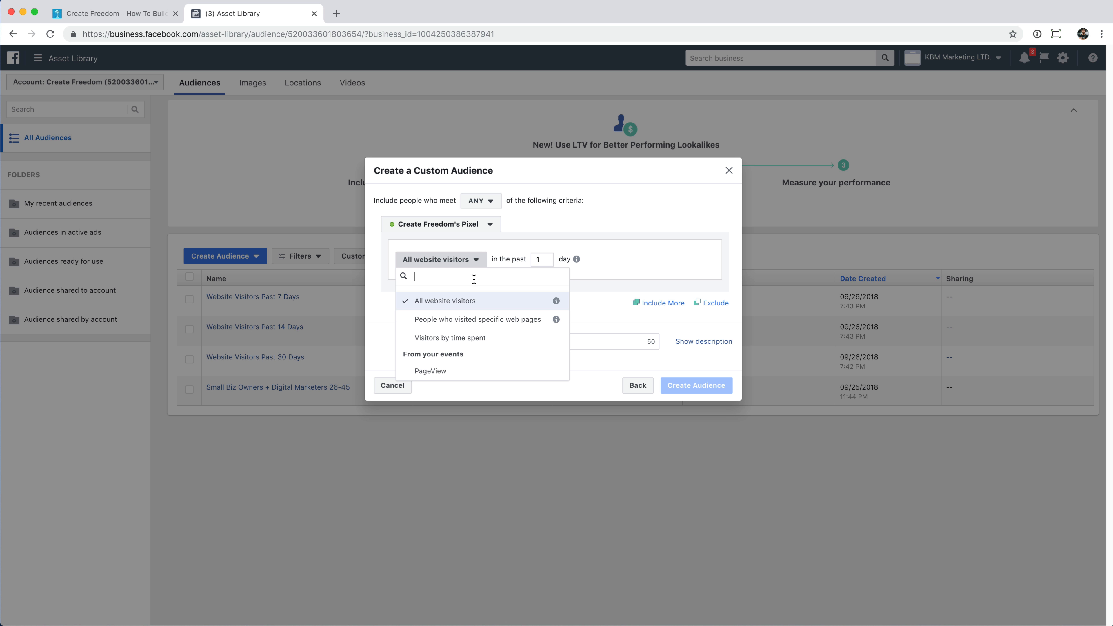
click(459, 320)
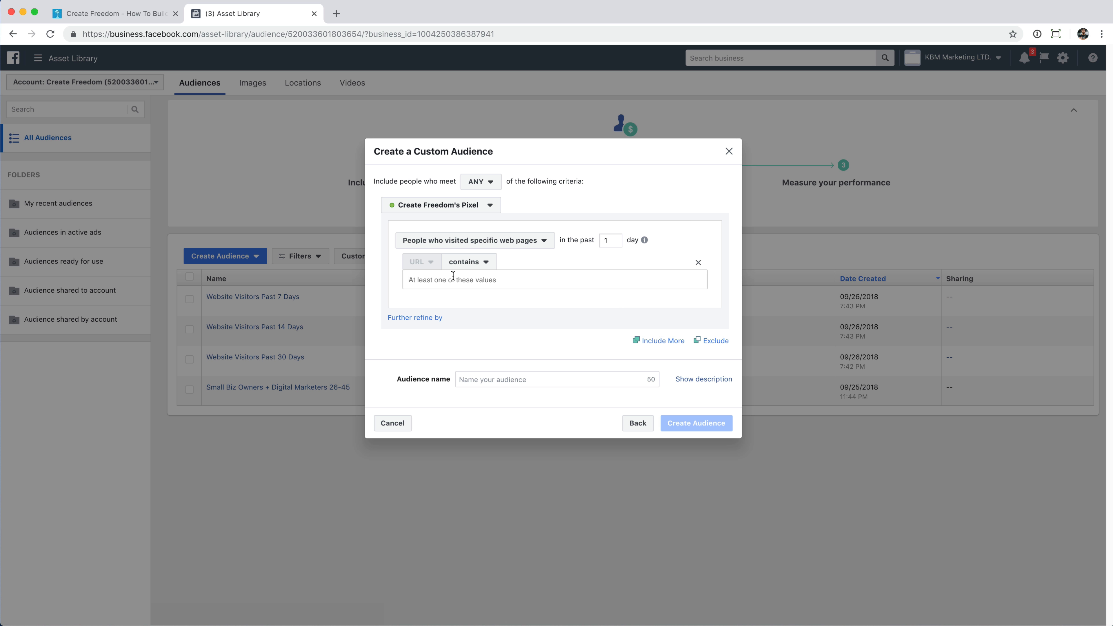
text(mygym.com/group-training)
drag(504, 280, 407, 280)
Switch the URL condition to equals and back to contains, and remove the mygym.com/group-training value.
click(457, 271)
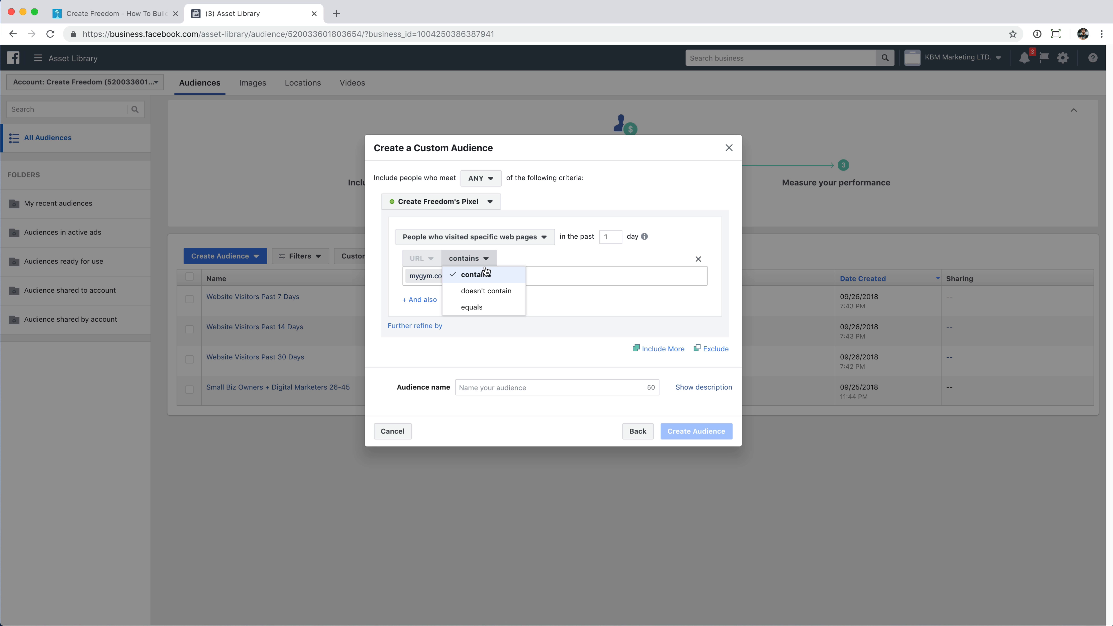
click(476, 308)
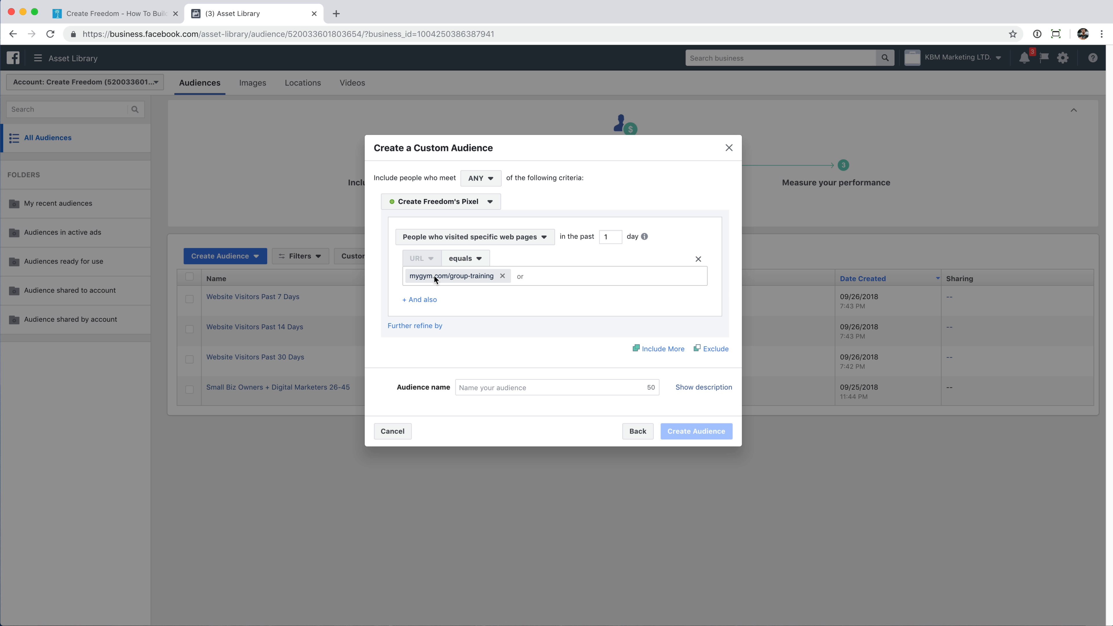
click(479, 258)
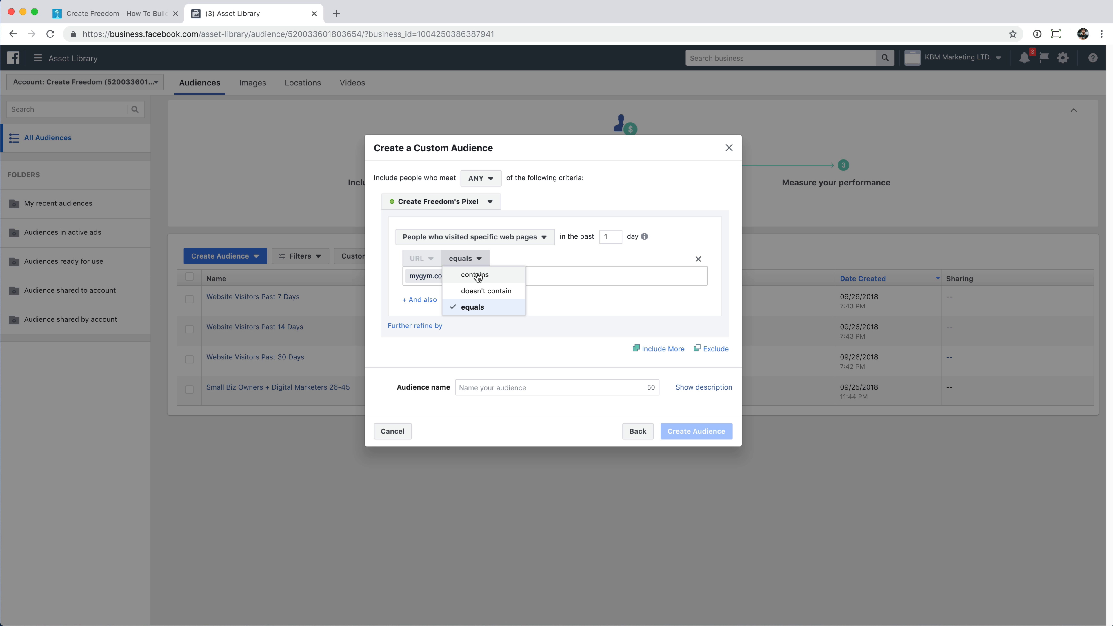
click(476, 274)
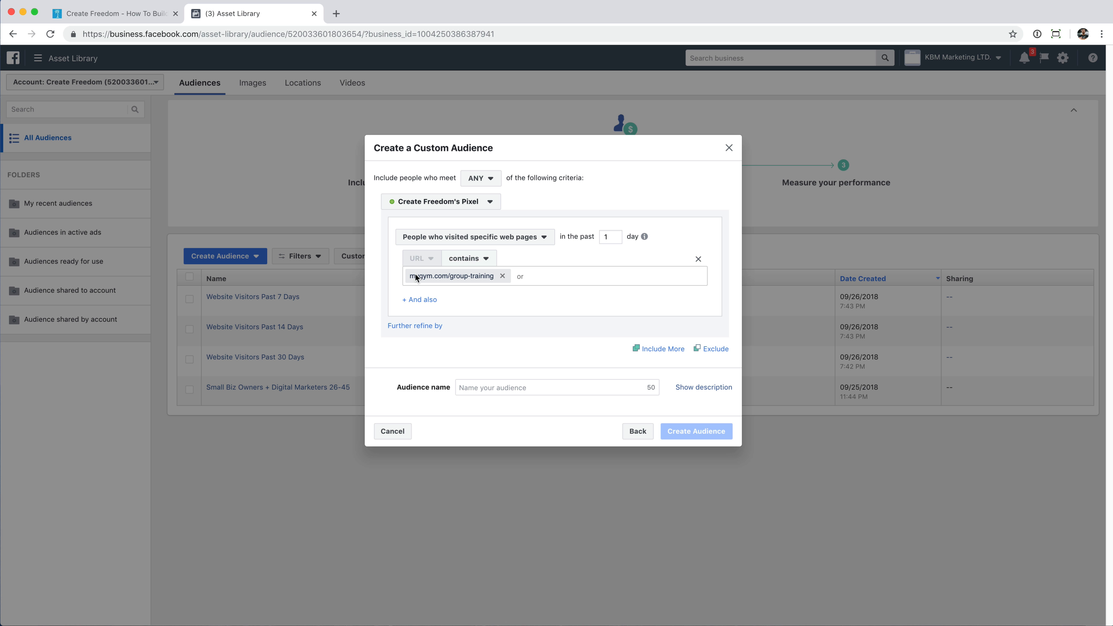
click(503, 275)
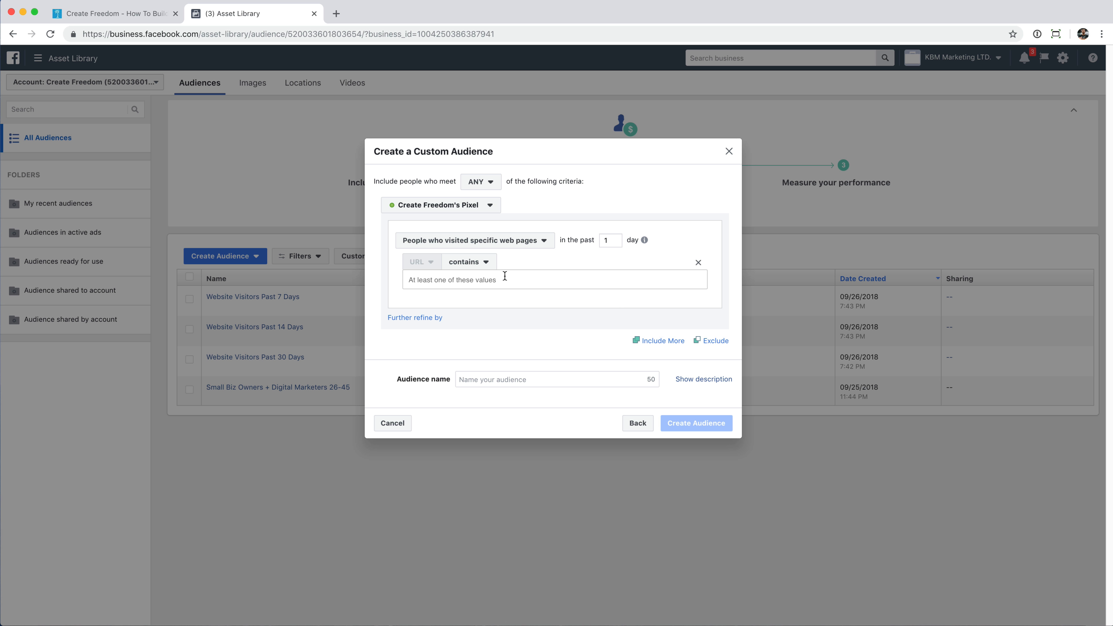
Change the website criterion to Visitors by time spent and review the percentile choices, keeping Top 25%.
click(499, 247)
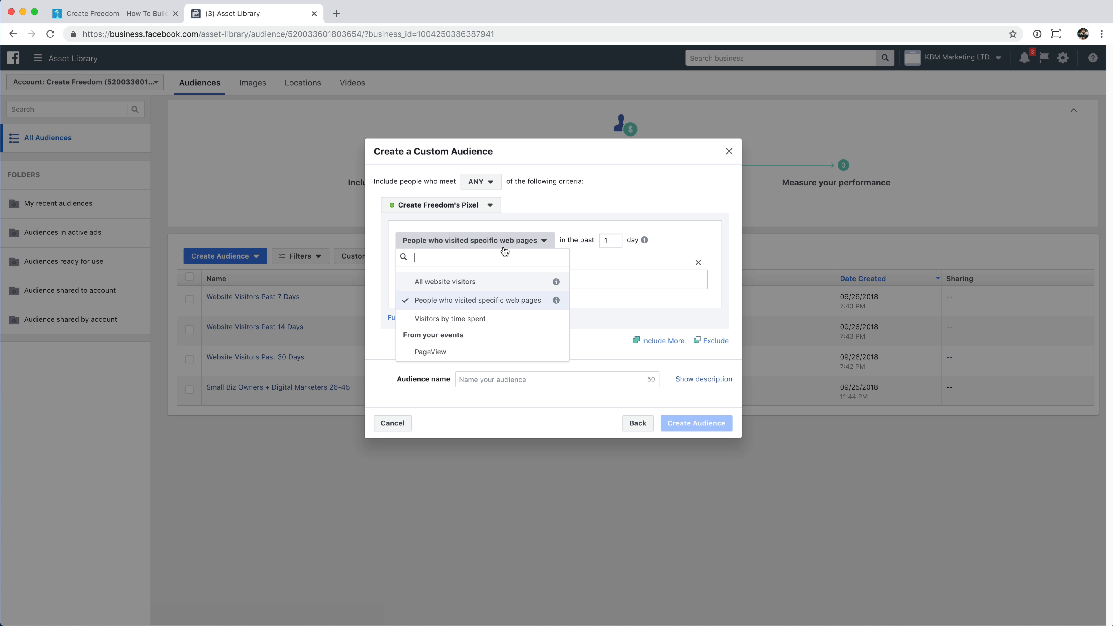
click(480, 319)
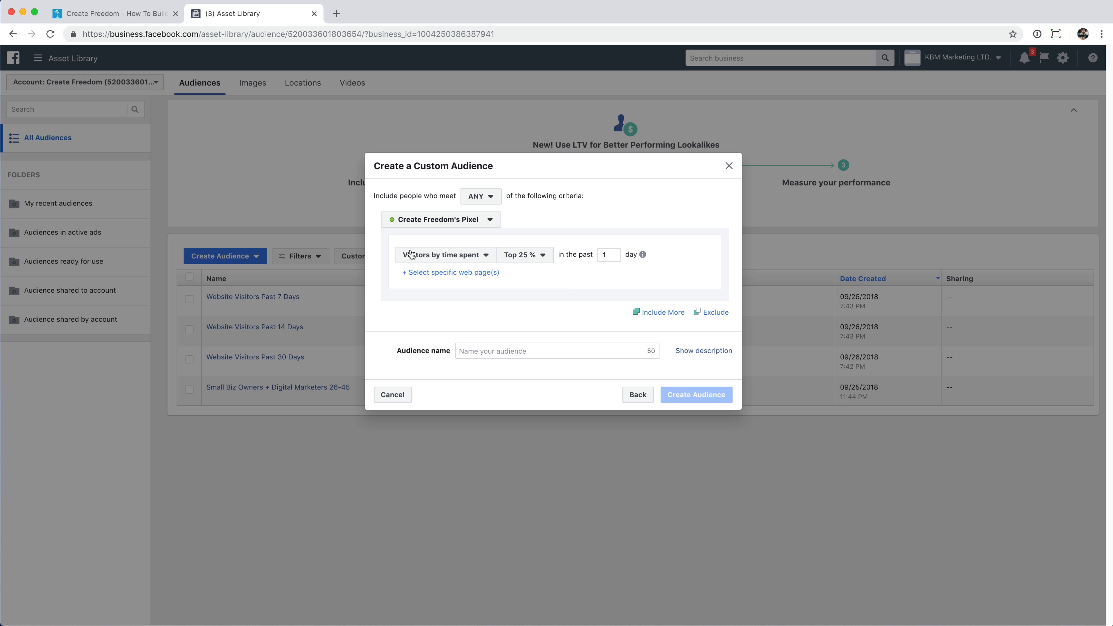
click(532, 255)
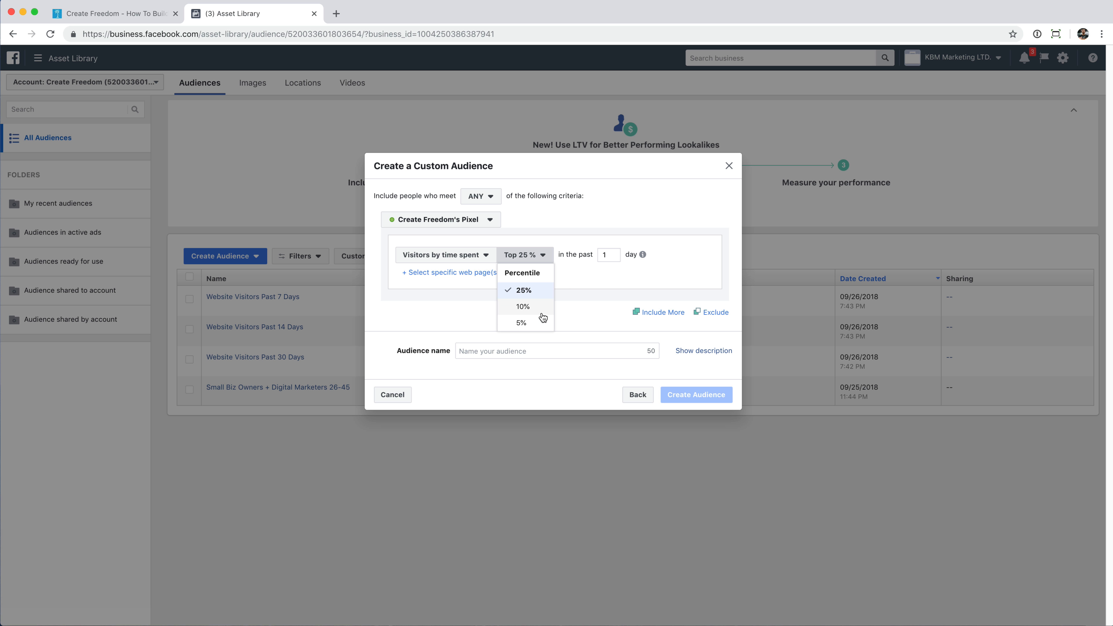
click(579, 274)
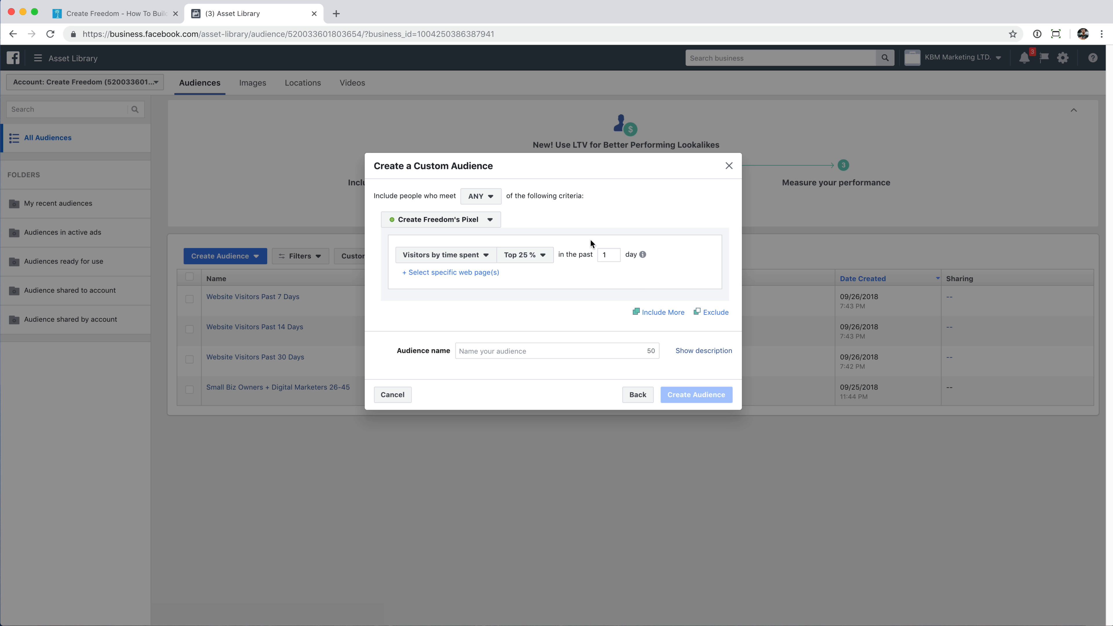
Set the time-spent audience's period to the past 30 days and return to the choice of audience type without creating it.
drag(608, 255, 596, 257)
key(BackSpace)
text(30)
click(638, 395)
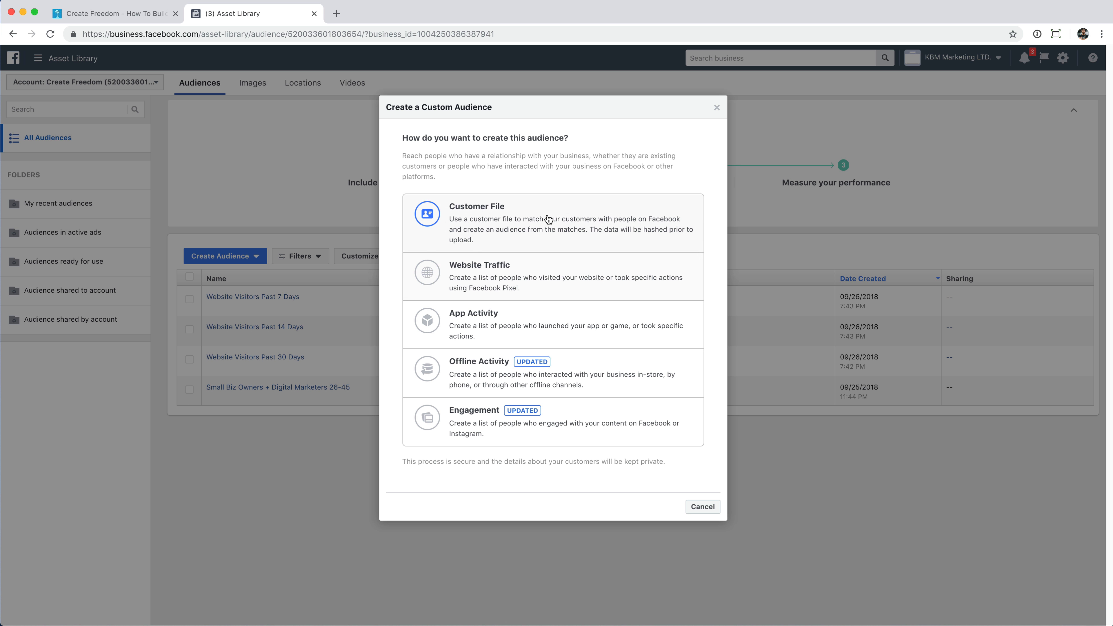
Review the ways to build a Customer File audience and return to the choice of audience type.
click(483, 220)
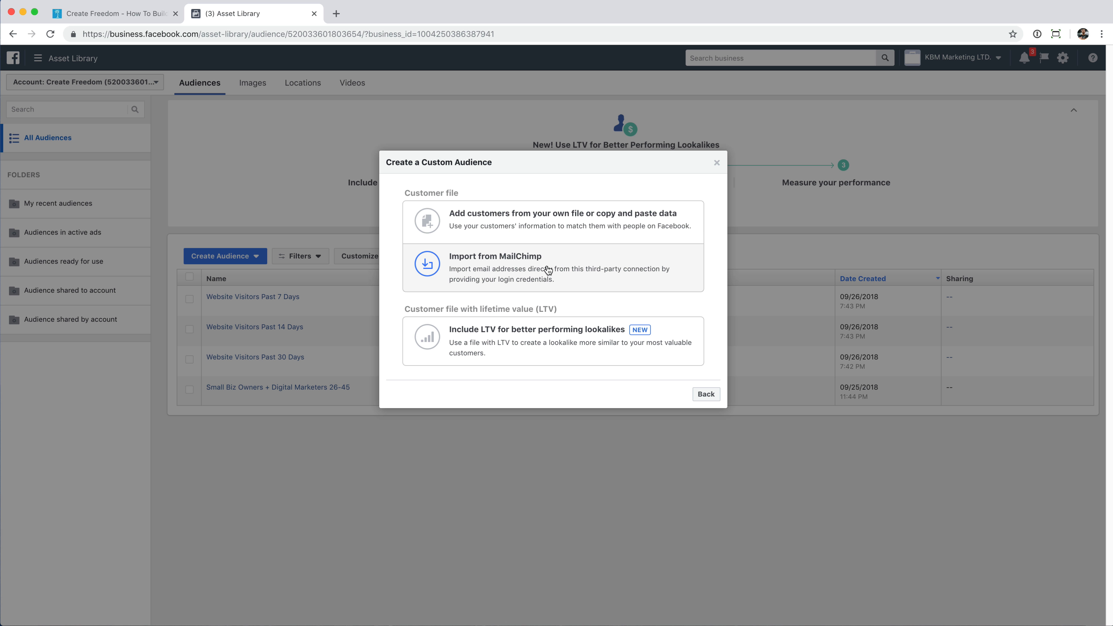
click(705, 394)
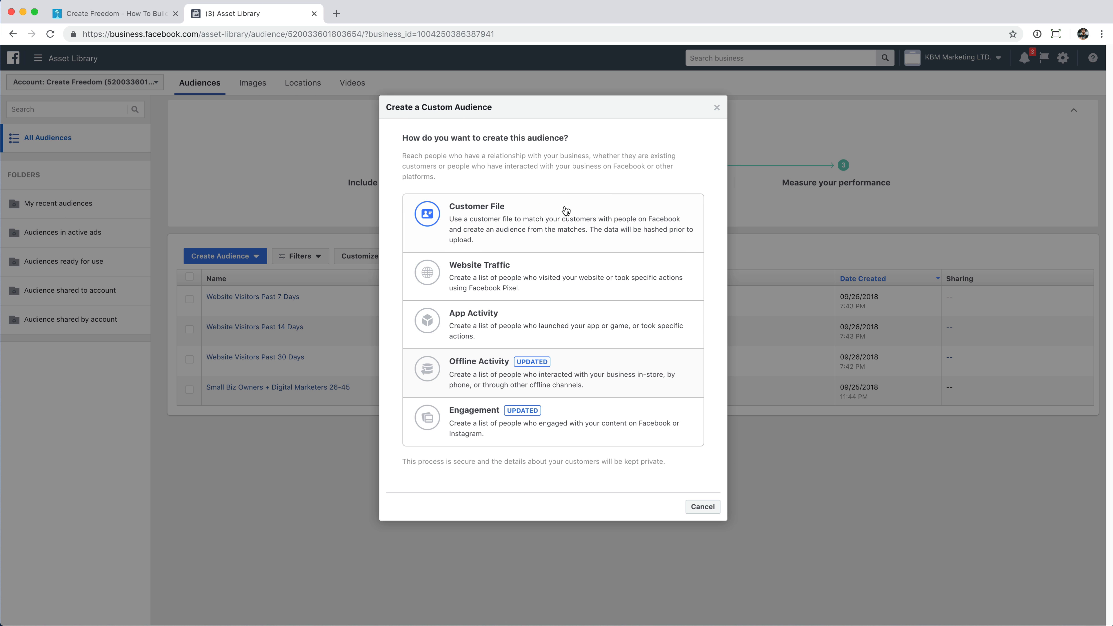